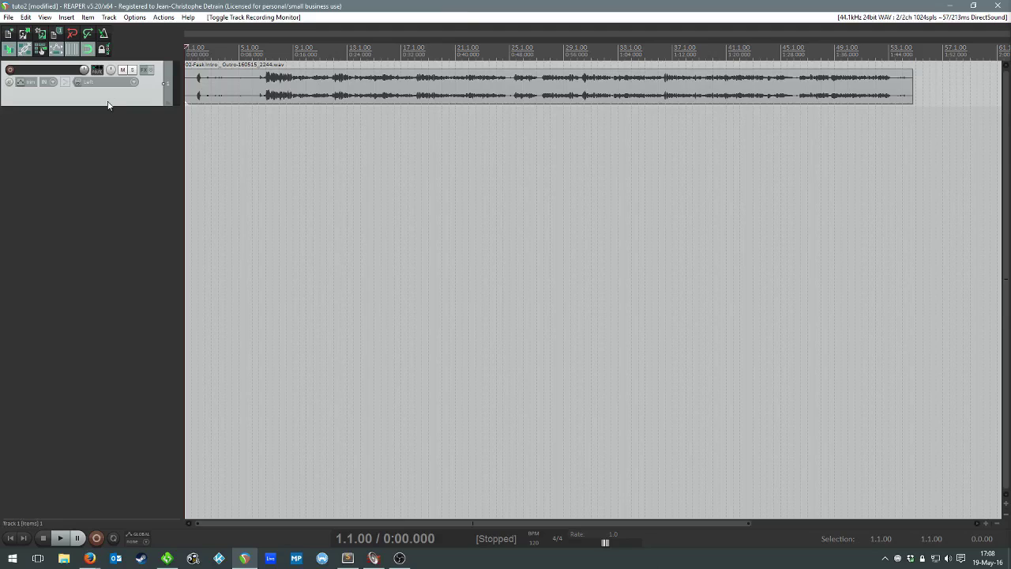
Play the opening of the voice recording briefly from 1.4.00 and stop playback
left_click(258, 113)
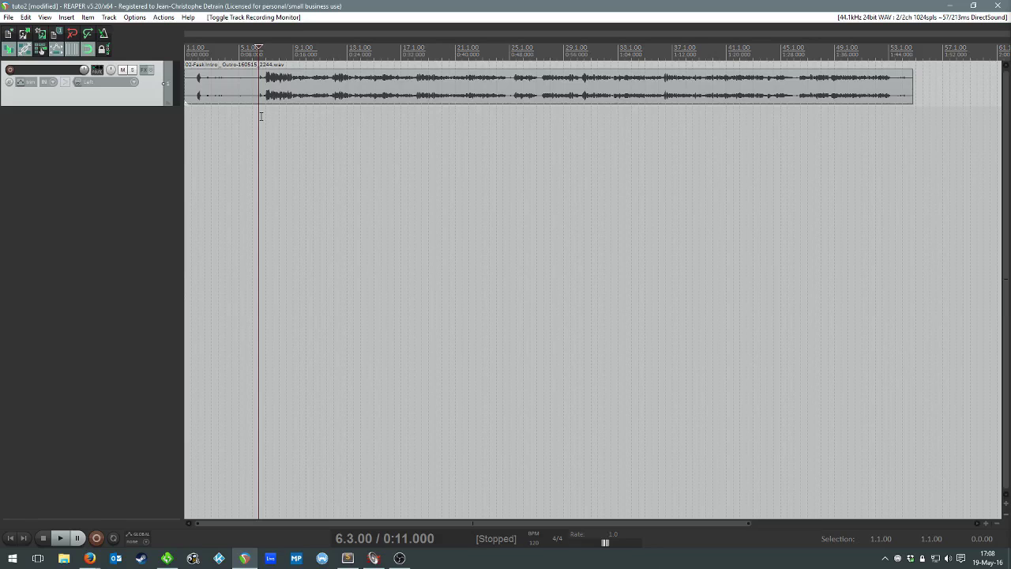
scroll(260, 116, "up", 5)
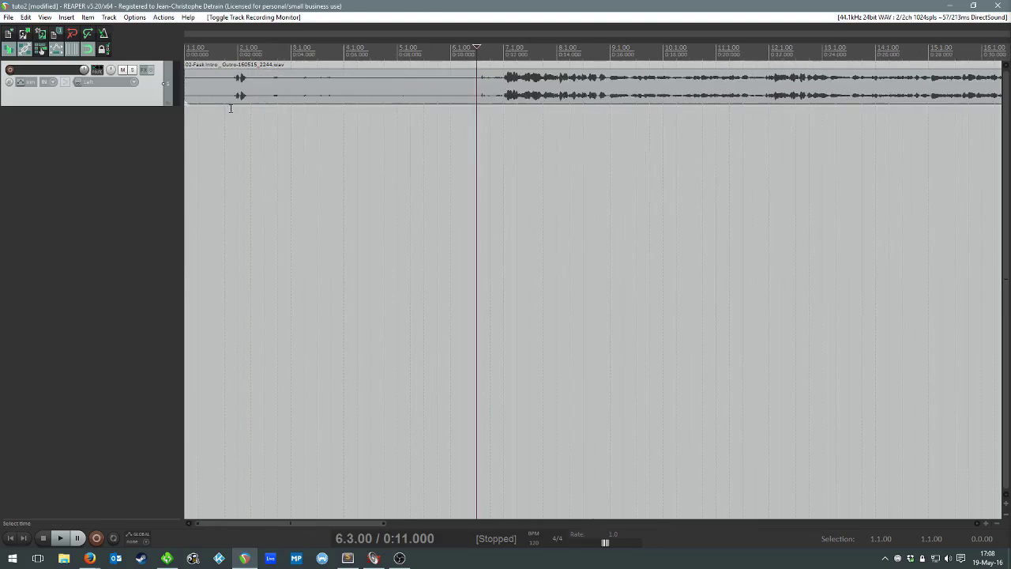
left_click(229, 117)
key("space")
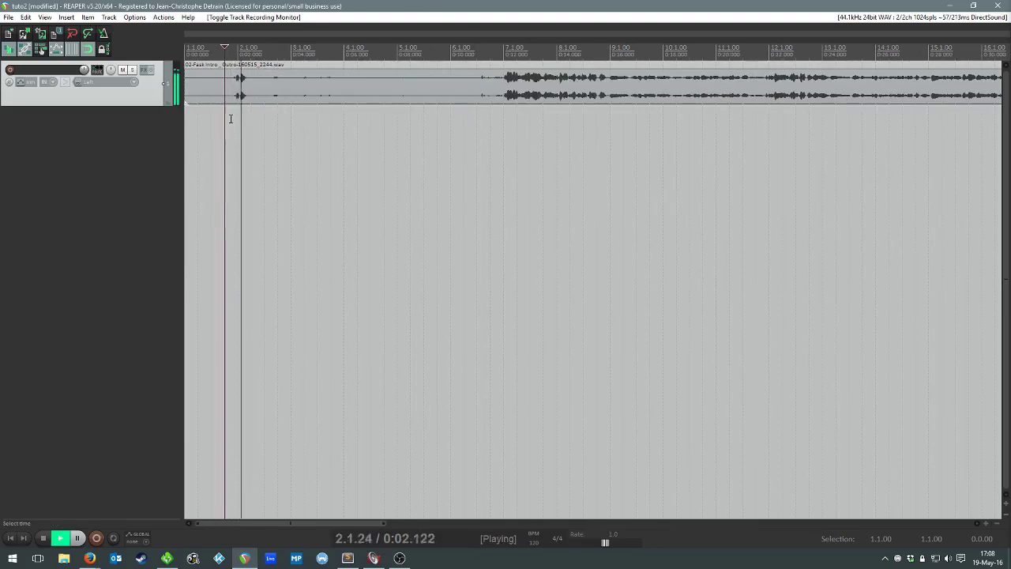
key("space")
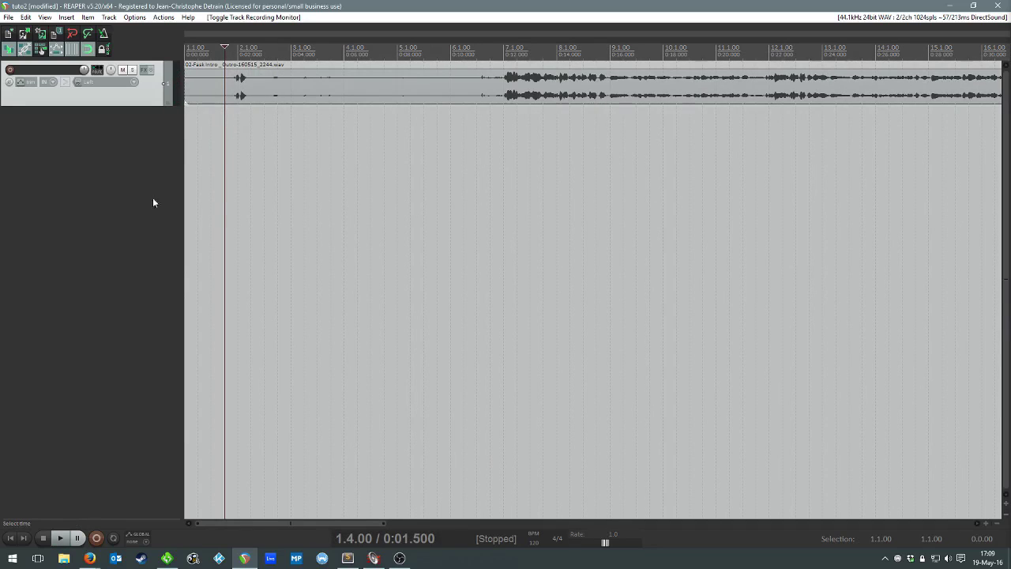
Name the unnamed audio track "Voix Faskil"
left_click(74, 186)
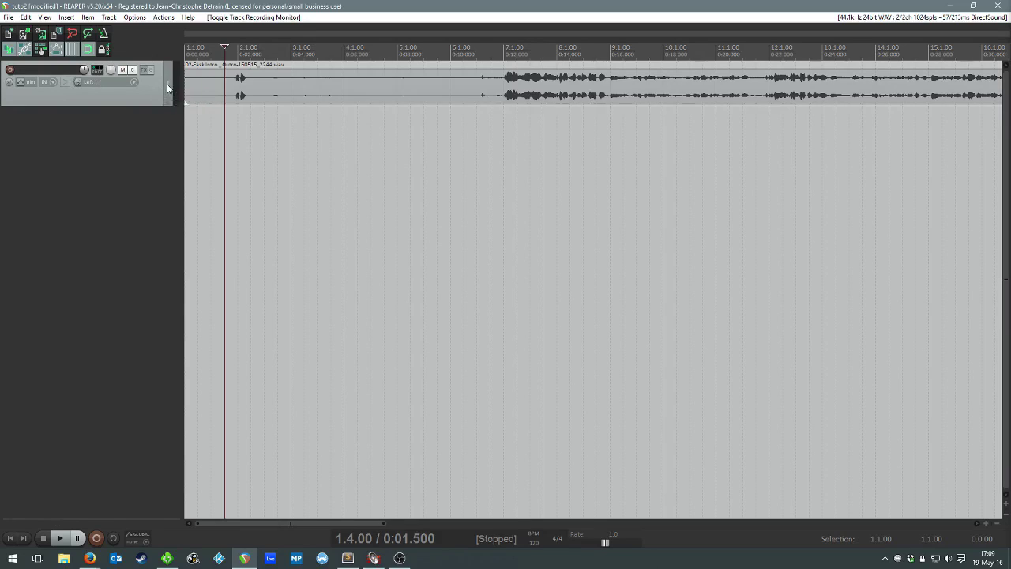
double_click(37, 69)
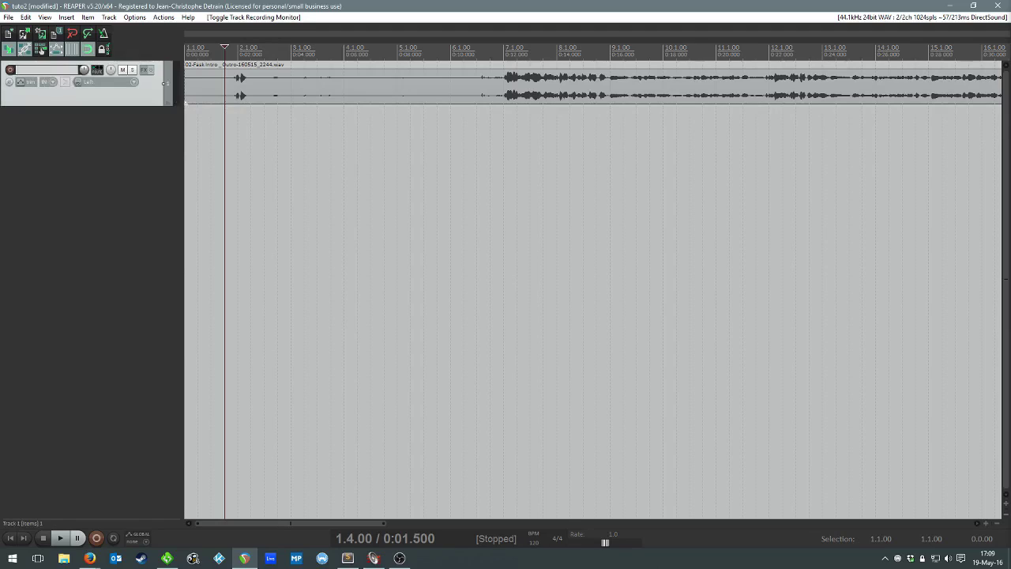
type("Voix Faskil")
key("Return")
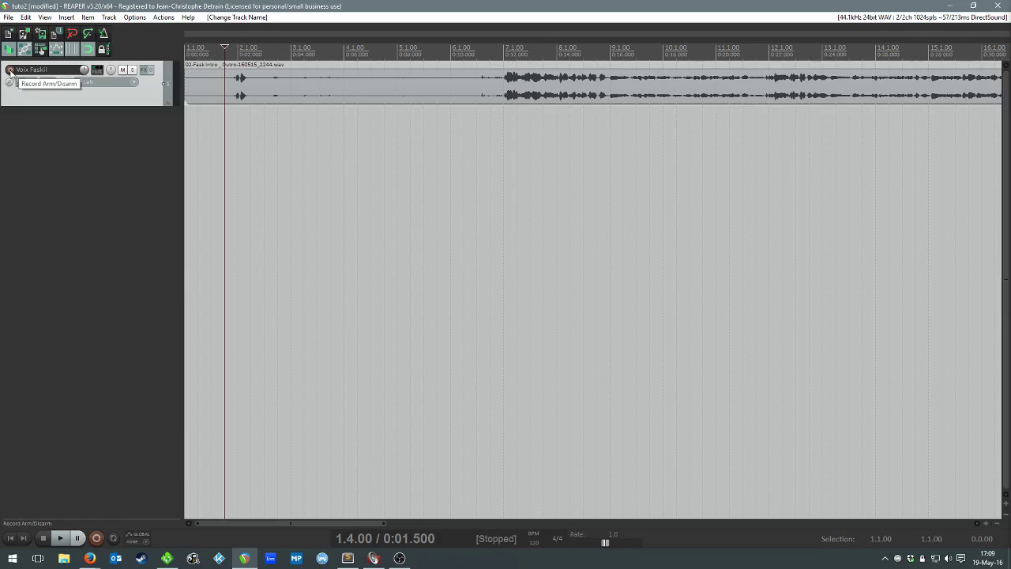
Switch record arming on and off for the Voix Faskil track and try its volume control
left_click(10, 70)
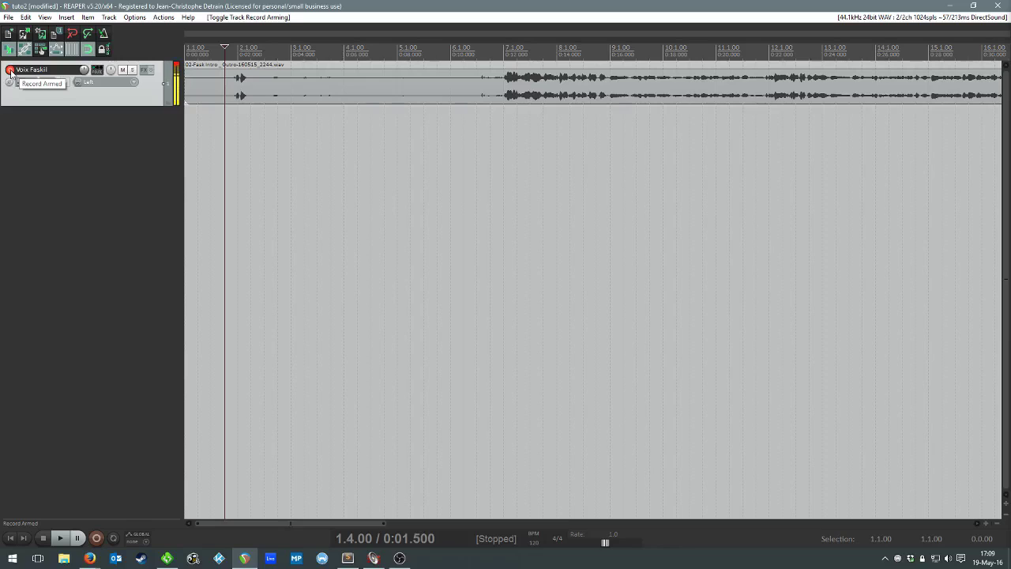
left_click(10, 70)
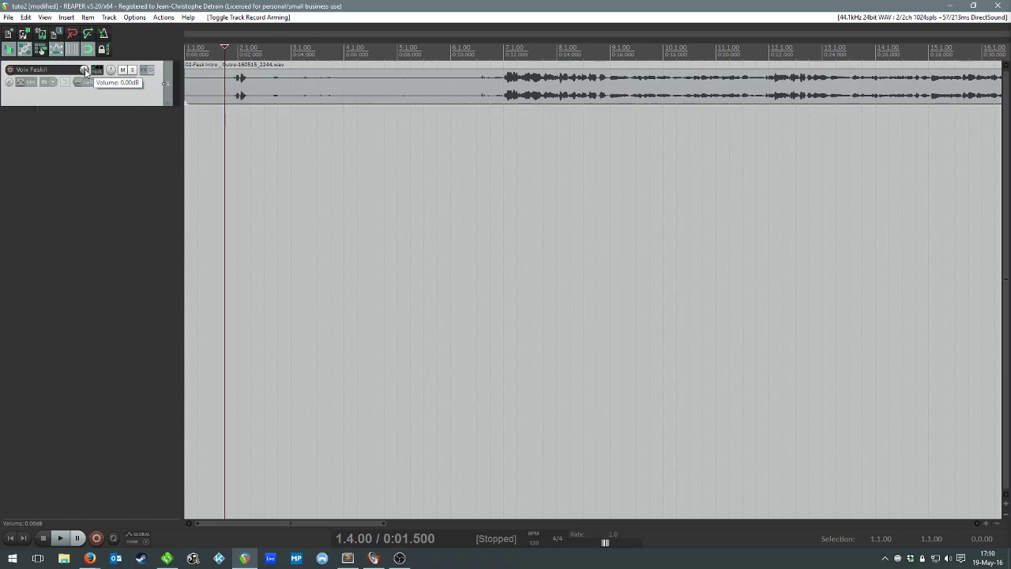
left_click_drag(86, 71, 86, 83)
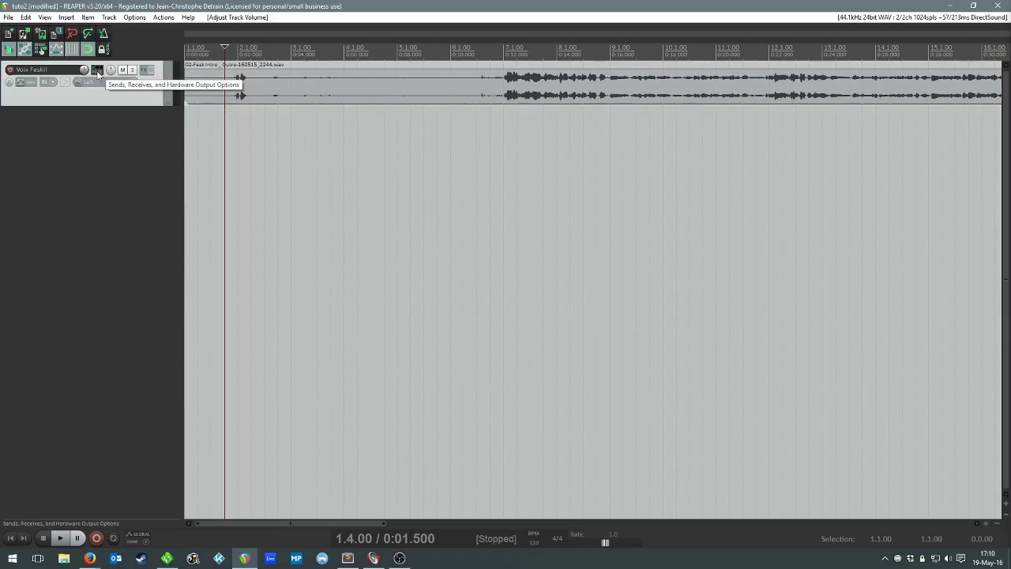
Examine the Voix Faskil track's routing options for sends, receives and hardware outputs, and its pan control
left_click(98, 73)
left_click_drag(293, 69, 343, 159)
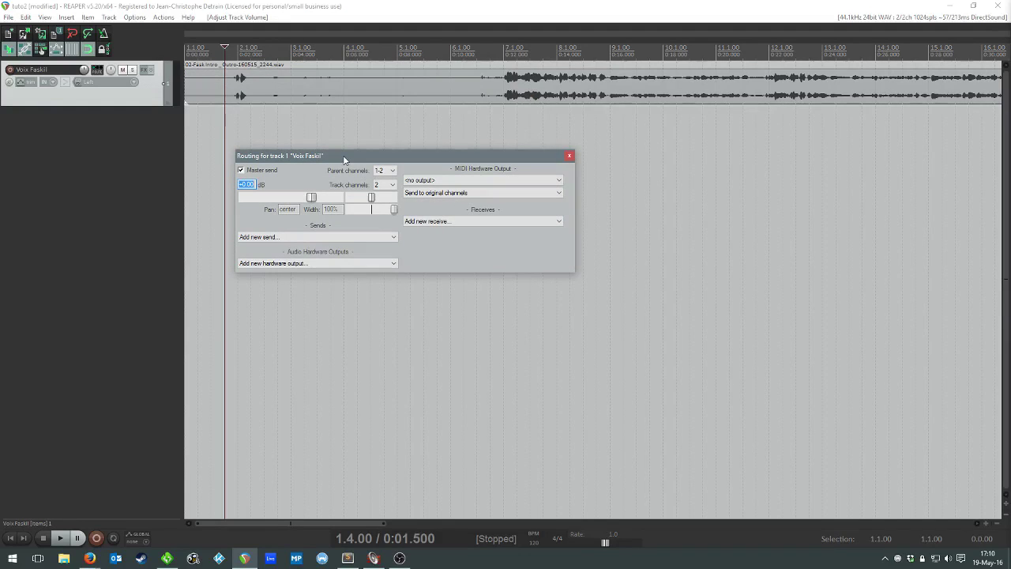
left_click(569, 156)
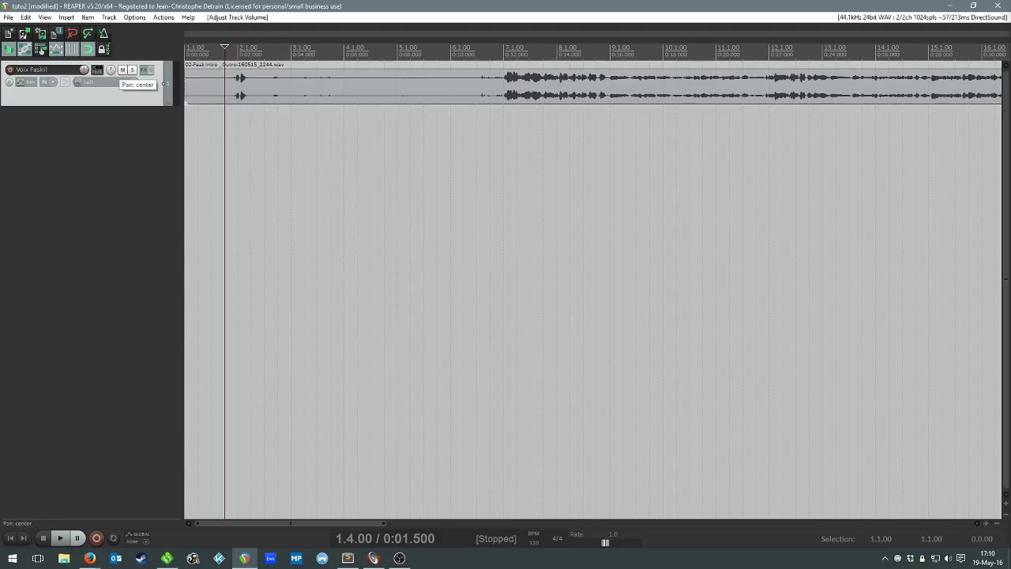
left_click(111, 73)
mouse_move(112, 73)
left_mouse_down()
mouse_move(111, 82)
mouse_move(112, 68)
left_mouse_up()
Switch mute on and off for the Voix Faskil track, and do the same with solo
left_click(123, 70)
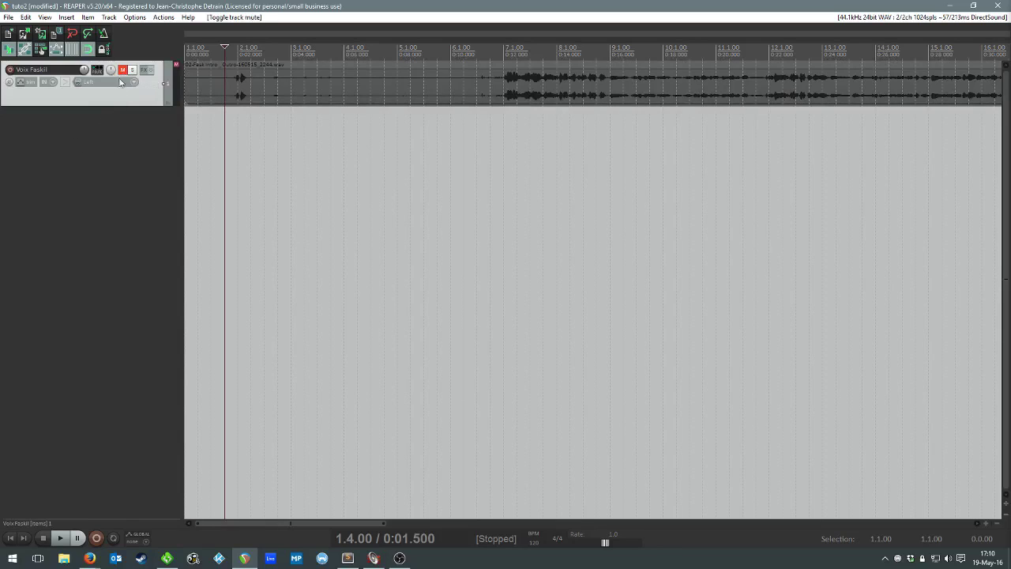
left_click(122, 70)
left_click(131, 72)
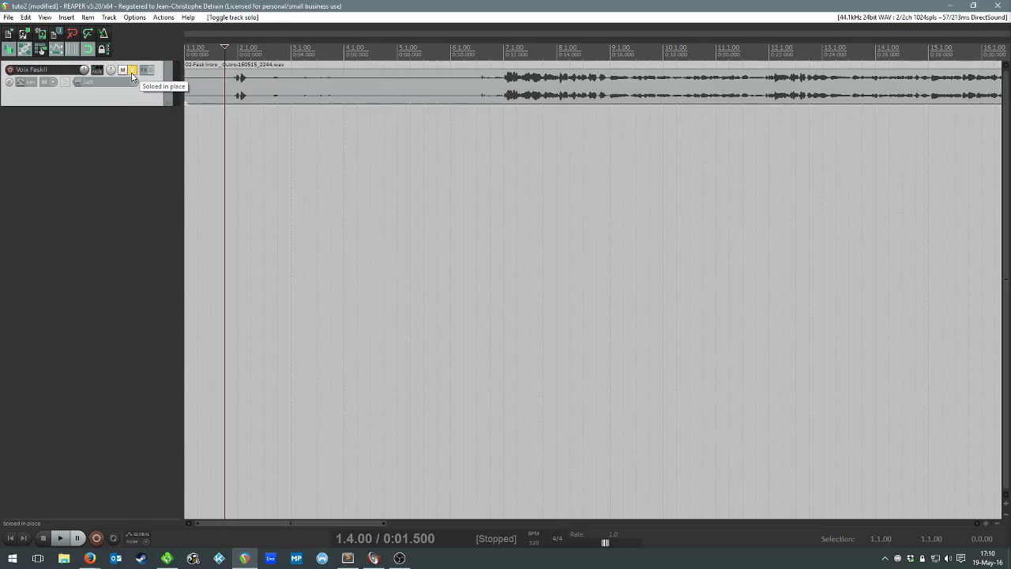
left_click(132, 72)
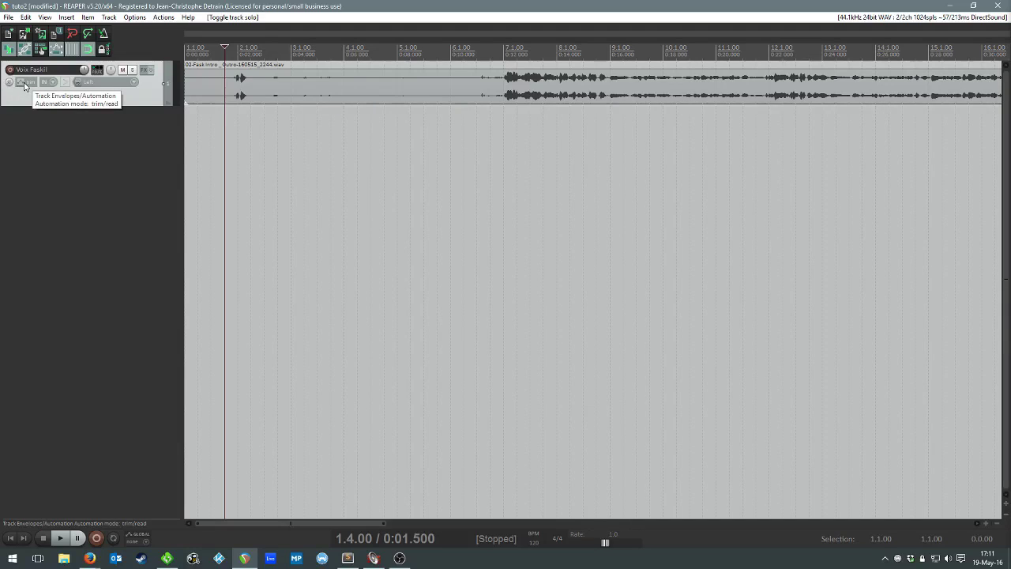
Examine the track's record mode options and its mono, stereo and MIDI input choices
right_click(53, 82)
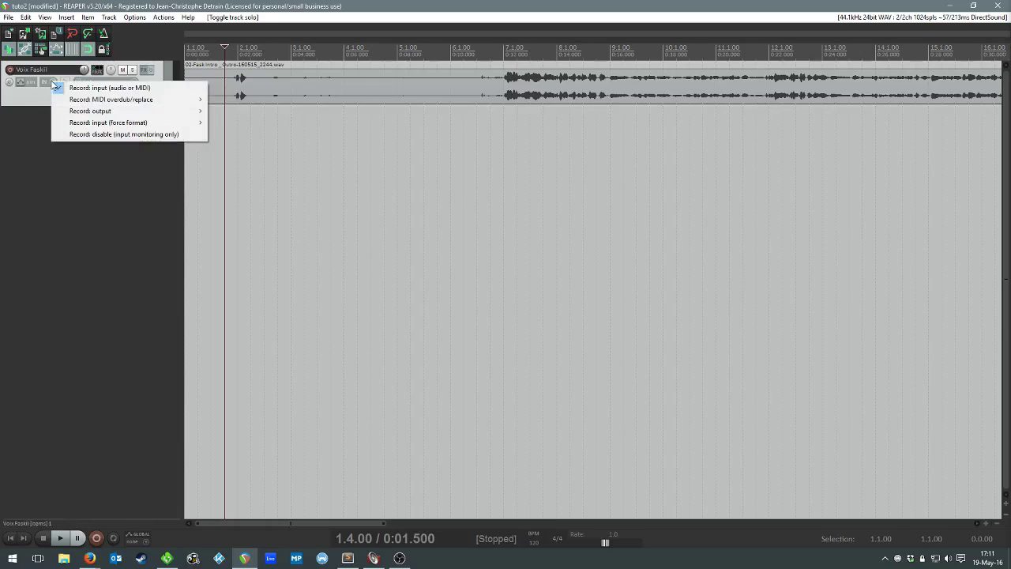
left_click(42, 97)
right_click(53, 81)
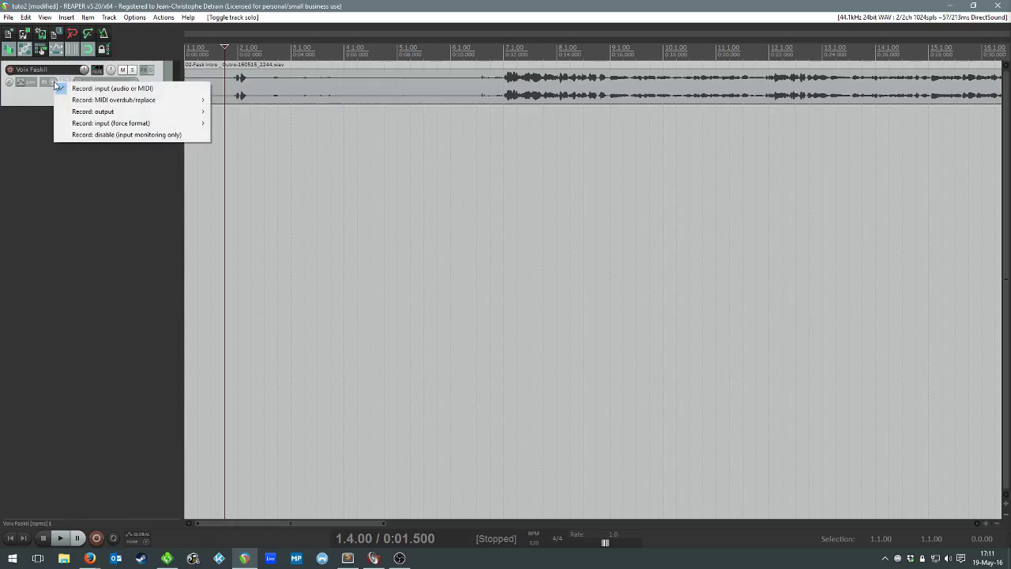
left_click(34, 103)
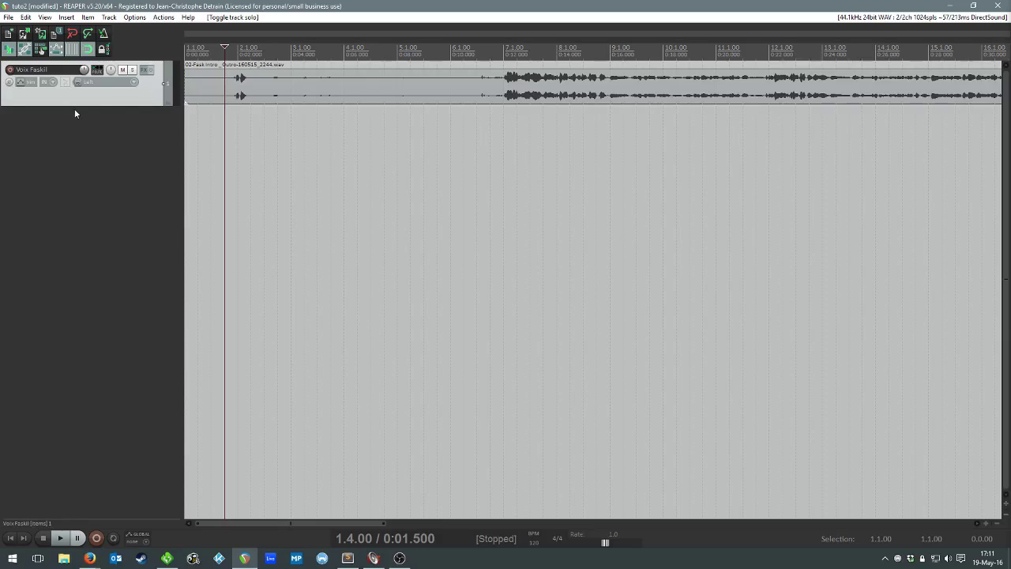
left_click(135, 83)
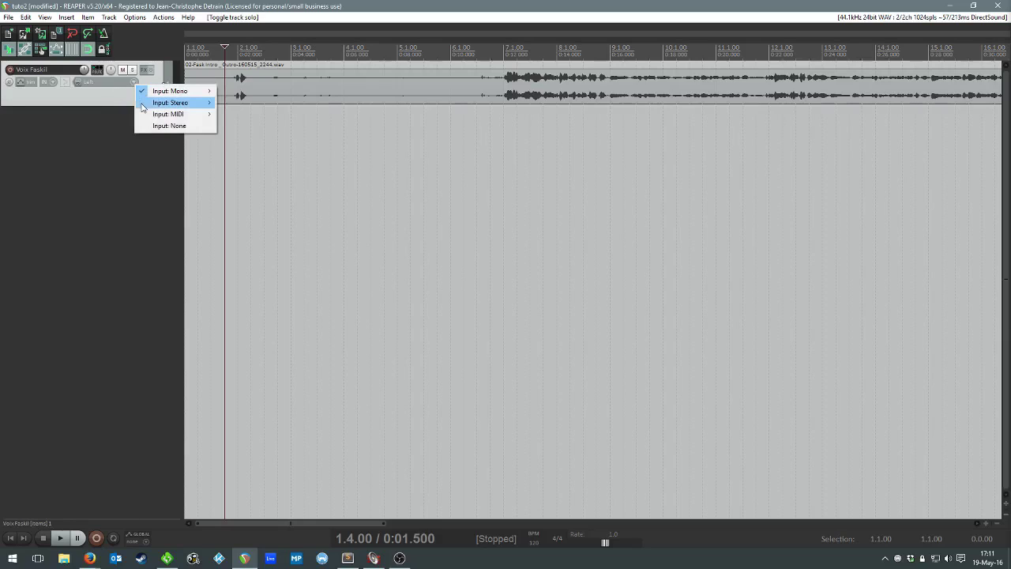
mouse_move(205, 102)
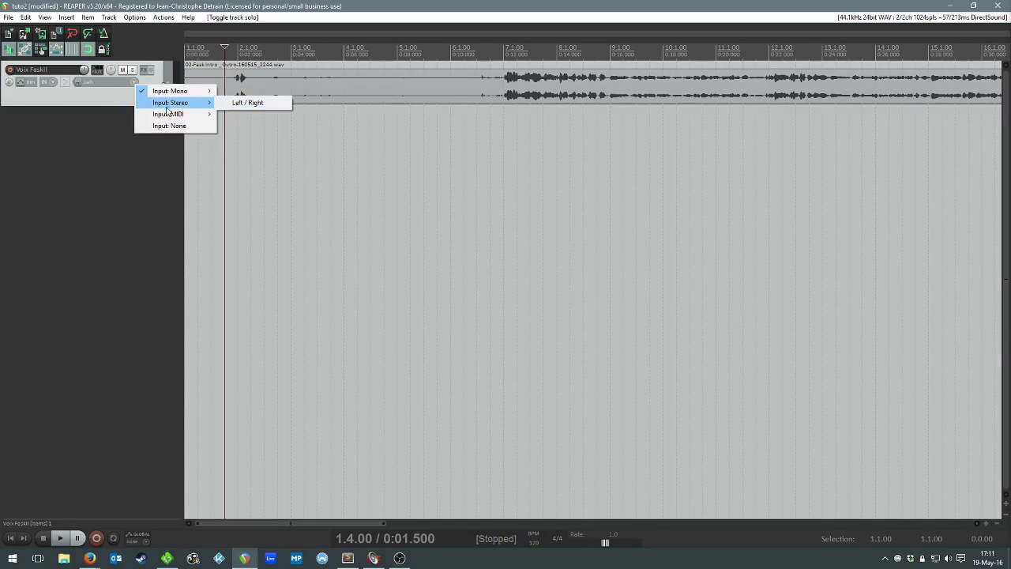
mouse_move(166, 117)
left_click(114, 104)
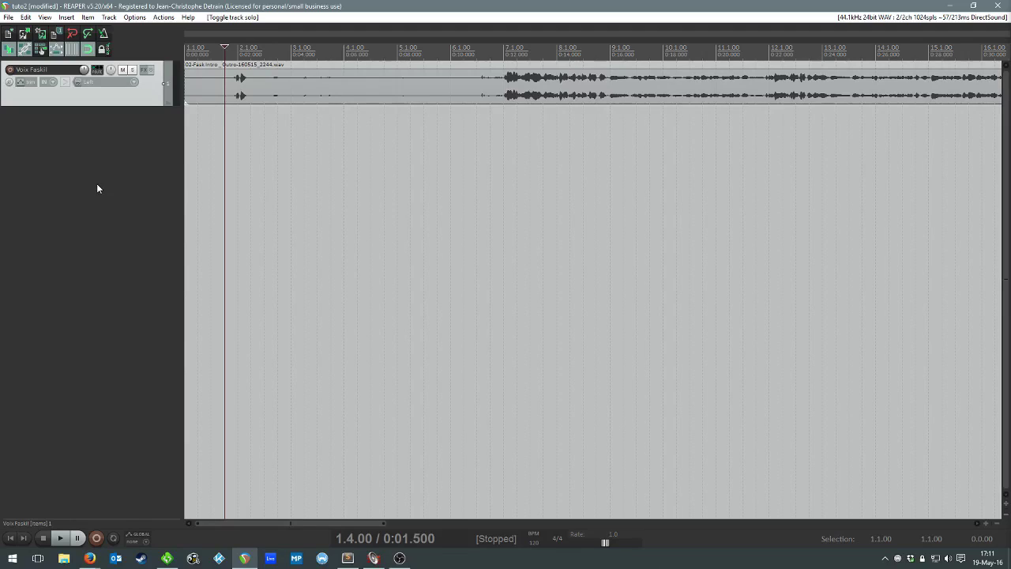
Move the whole audio item later on the timeline so it starts at about bar 20
left_click(420, 98)
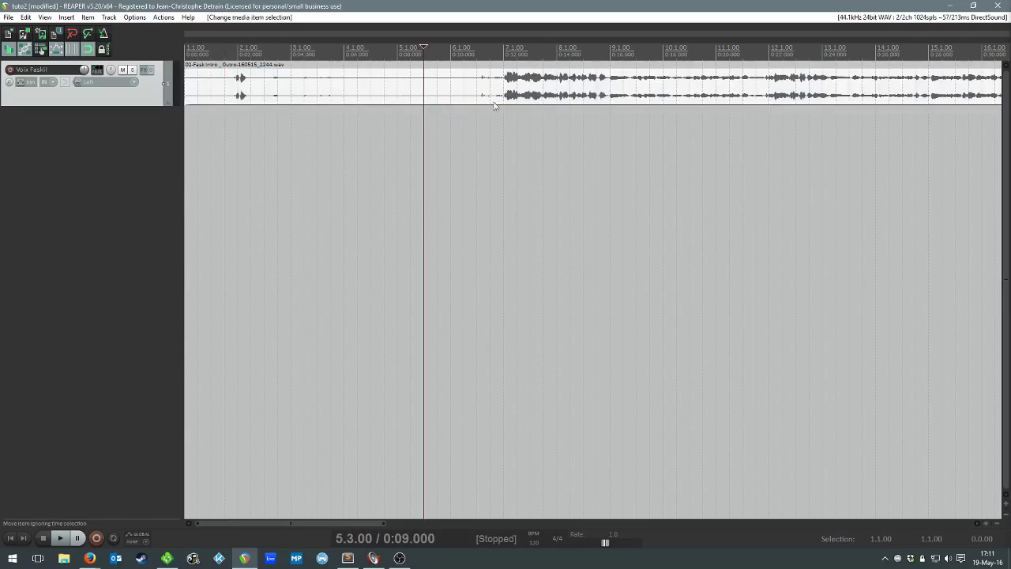
scroll(553, 103, "down", 8)
scroll(407, 120, "up", 2)
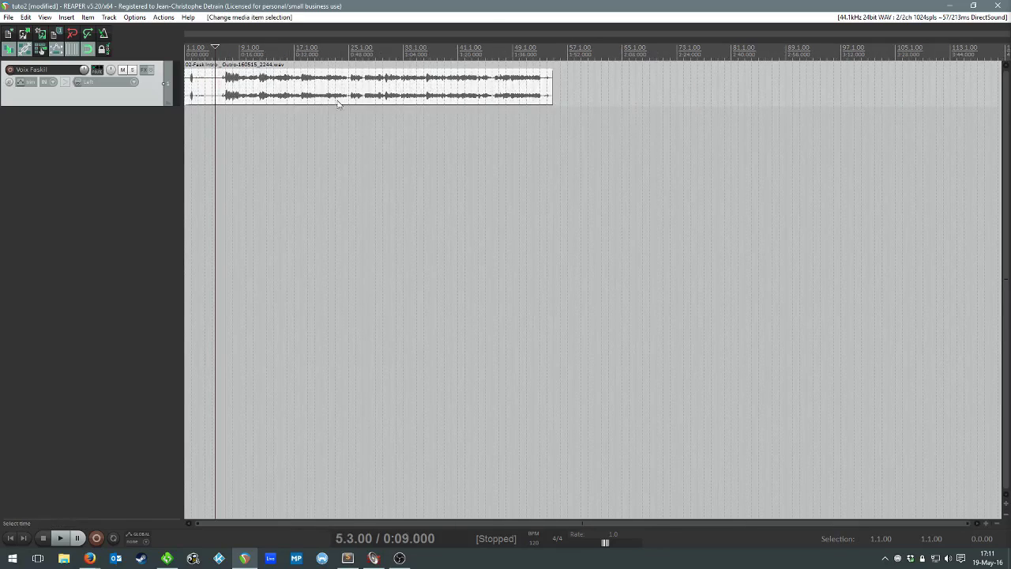
left_click_drag(339, 101, 457, 94)
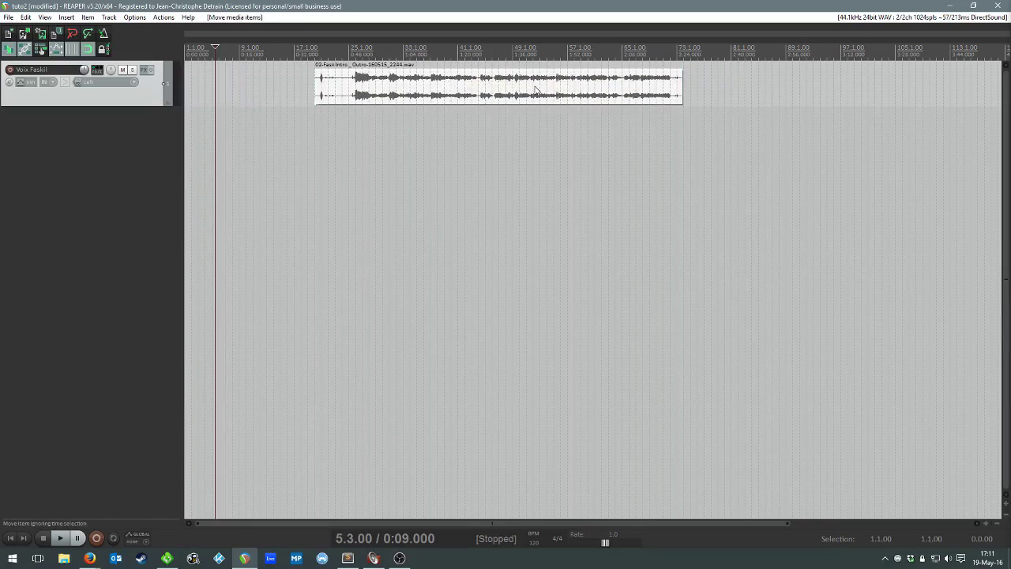
left_click(493, 93)
Split the audio item at 25.1.00 and spread the pieces apart, the short one to about bar 12 and the long one to 36.1.00
left_click(351, 92)
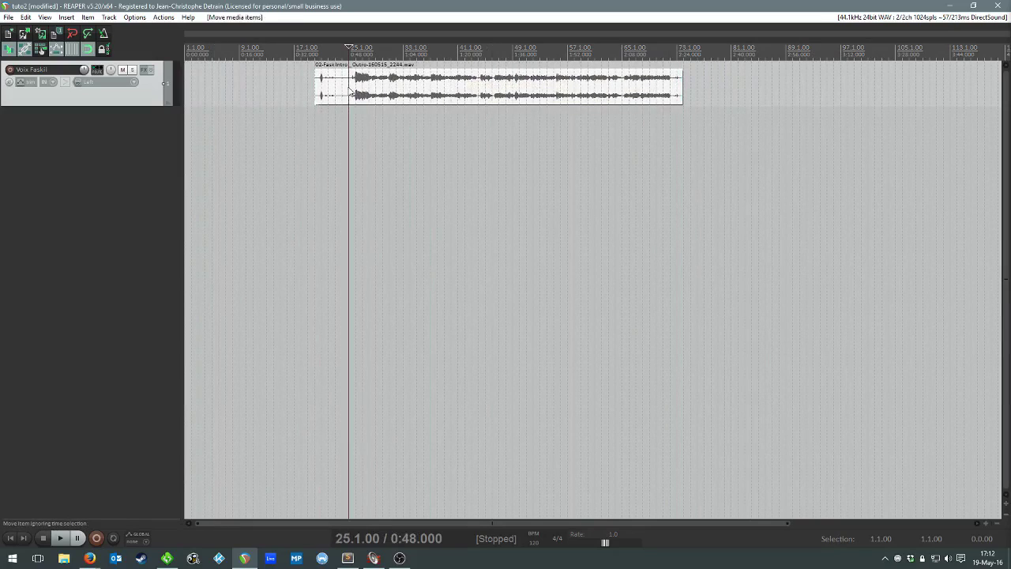
left_click(342, 92)
left_click(349, 91)
scroll(356, 89, "up", 3)
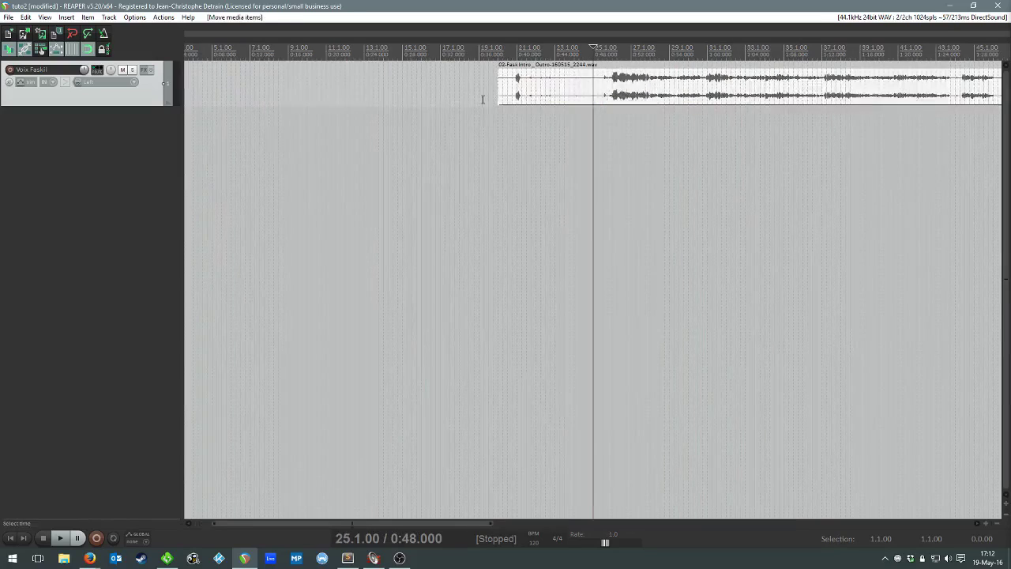
key("s")
mouse_move(538, 93)
left_mouse_down()
mouse_move(385, 93)
mouse_move(561, 100)
mouse_move(526, 102)
left_mouse_up()
scroll(622, 90, "down", 3)
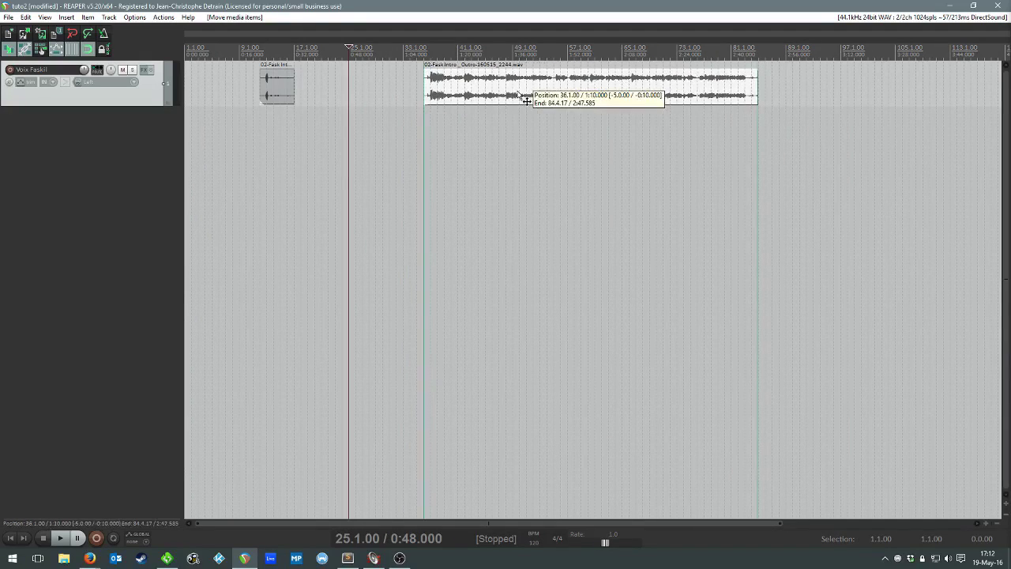
Examine the short and long audio pieces at closer and wider horizontal zoom levels around the edit cursor
left_click(273, 95)
scroll(296, 104, "up", 5)
scroll(482, 113, "down", 5)
left_click(532, 95)
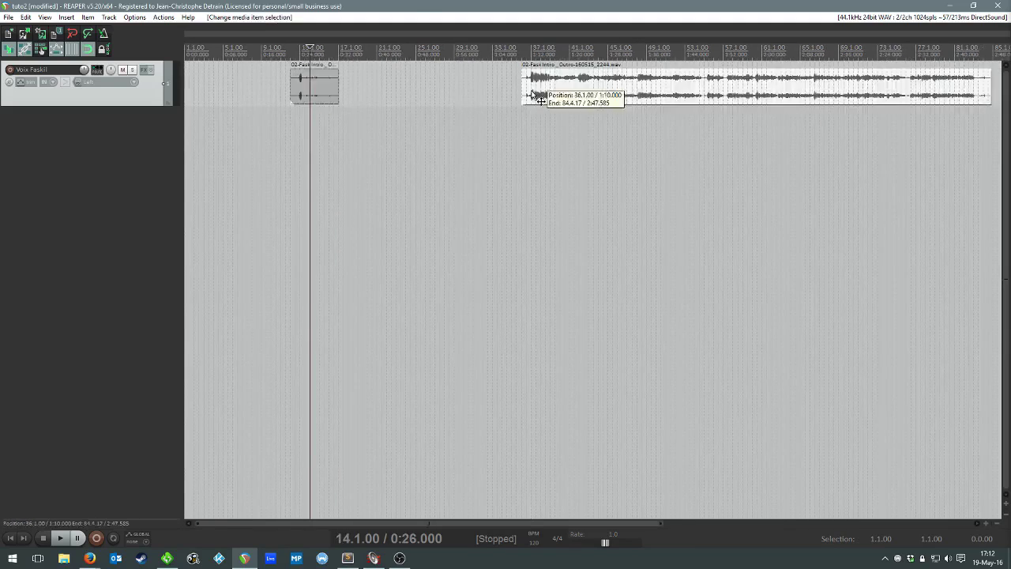
scroll(545, 104, "up", 5)
scroll(616, 107, "down", 4)
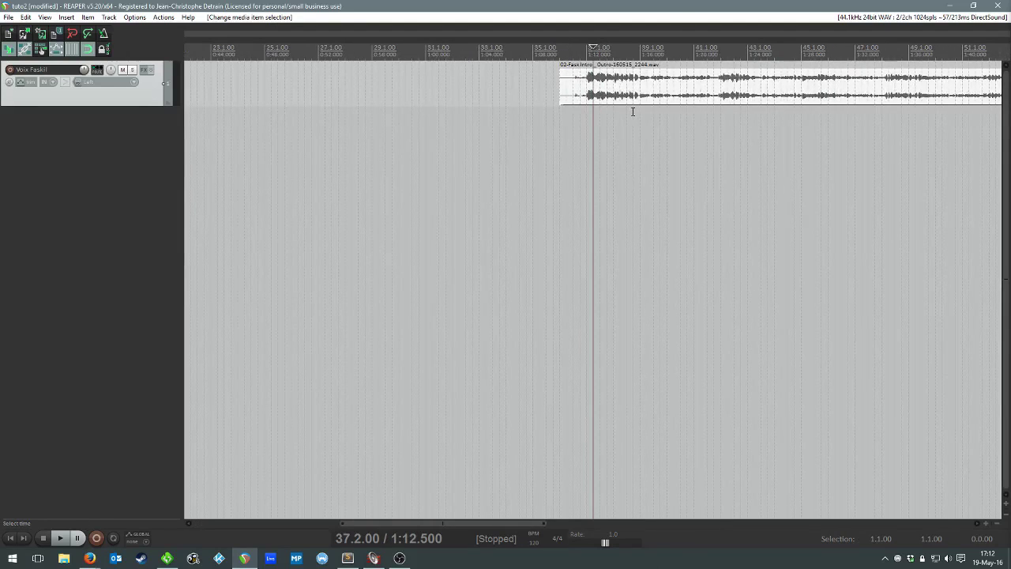
scroll(643, 123, "up", 8)
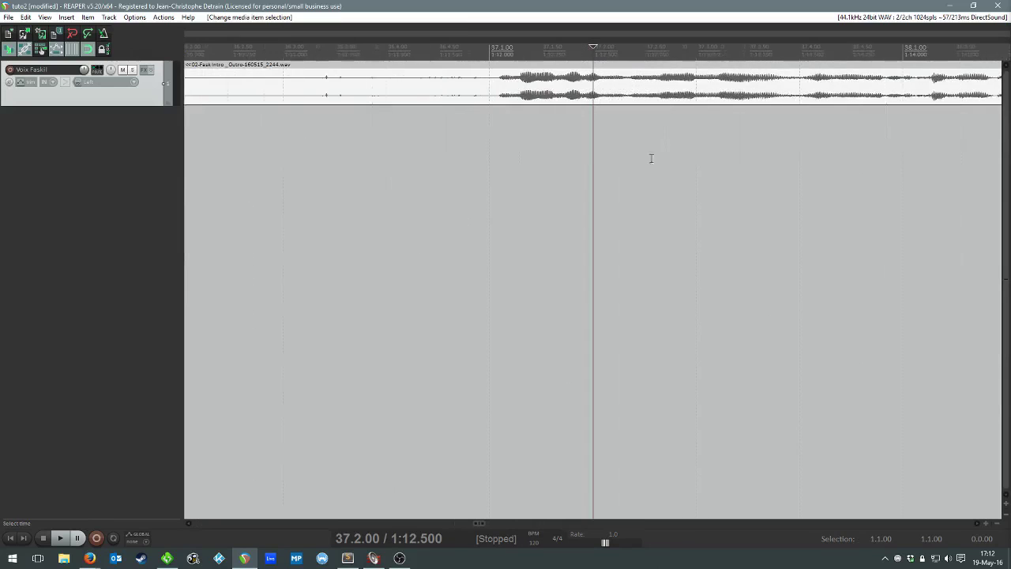
scroll(648, 175, "down", 9)
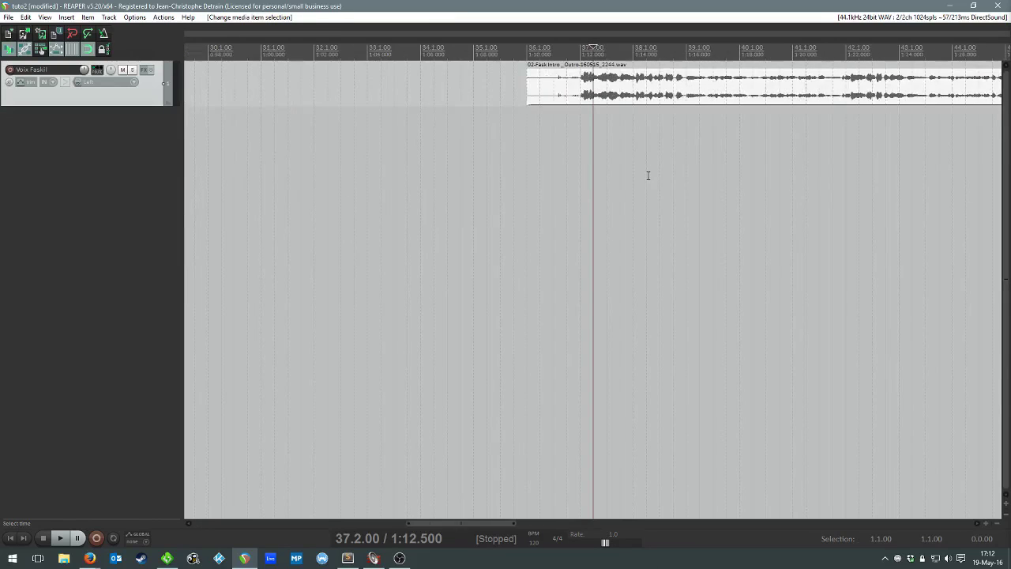
left_click(594, 126)
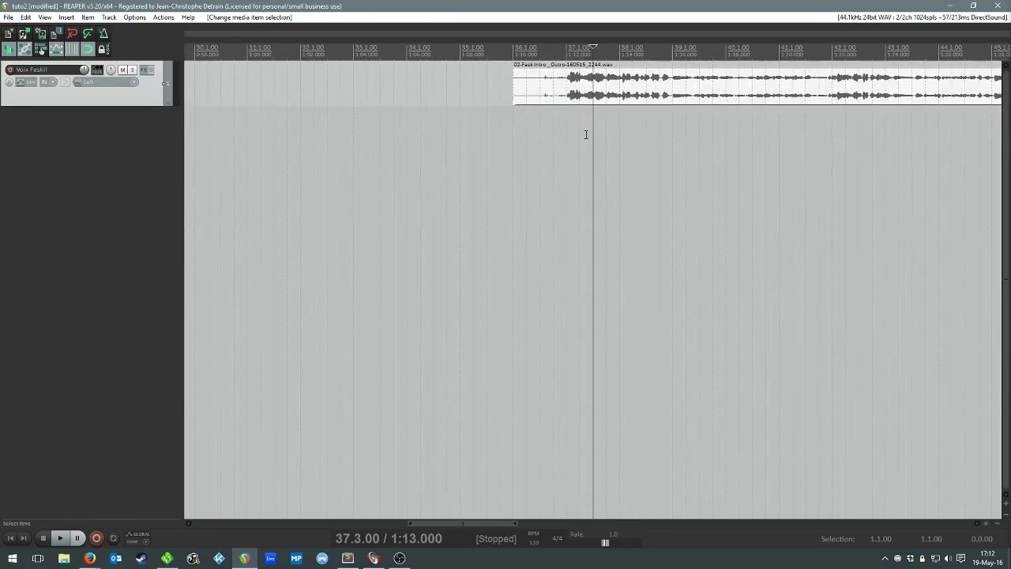
scroll(586, 135, "up", 6)
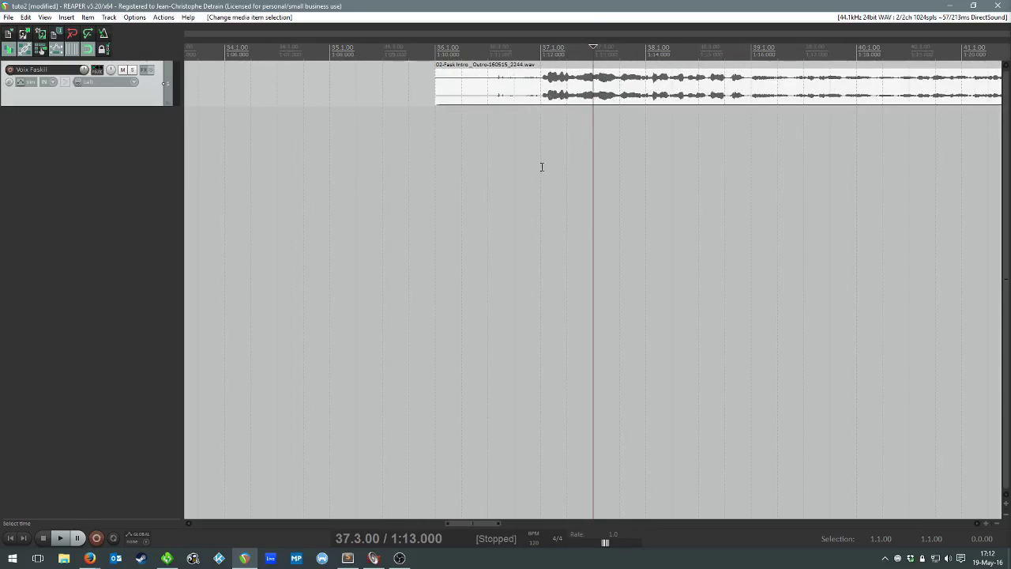
Enlarge the track height to inspect the long piece's waveform in more detail
scroll(541, 167, "up", 8, "ctrl")
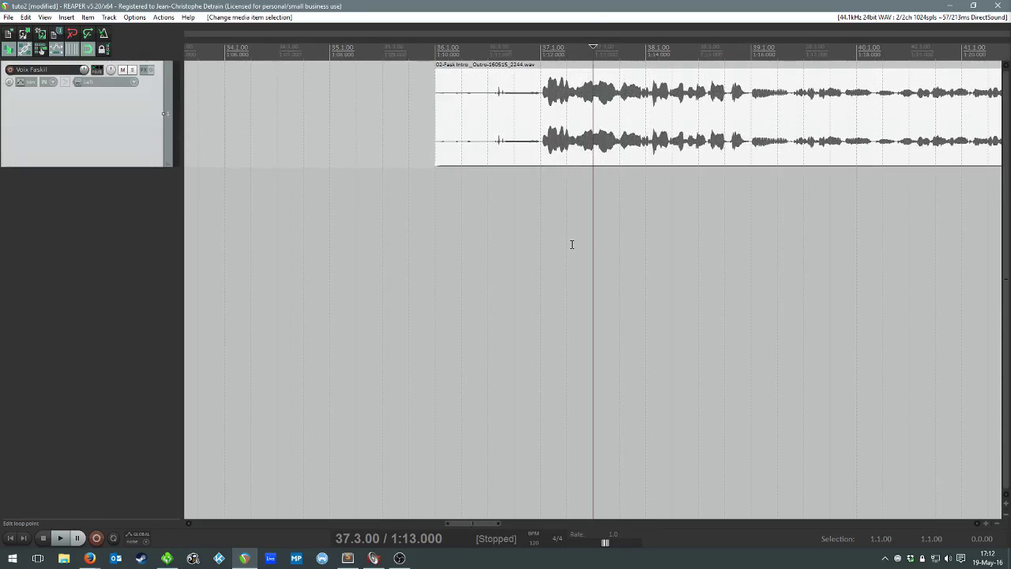
scroll(572, 244, "up", 4, "ctrl")
scroll(571, 244, "up", 3, "ctrl")
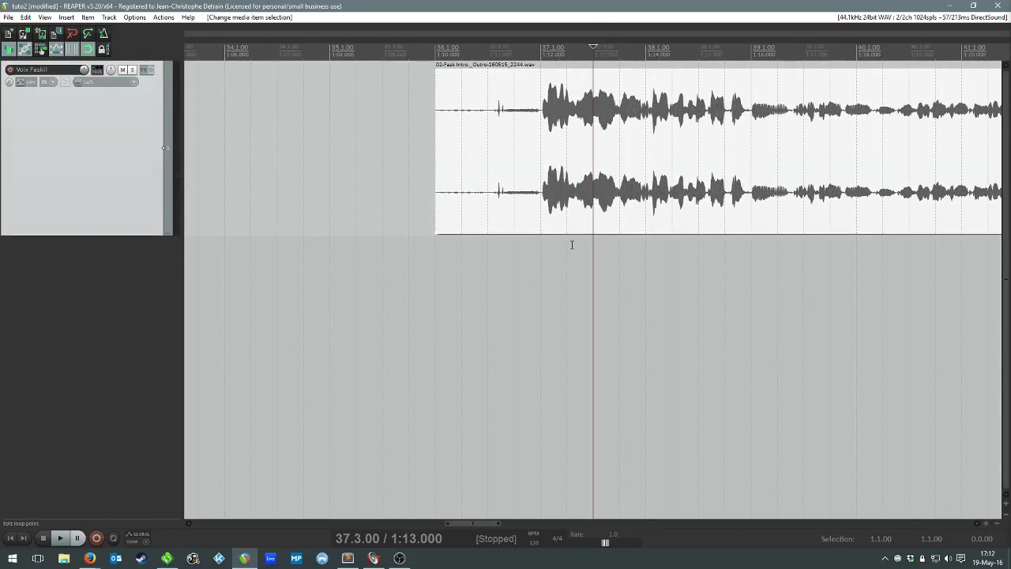
Play the beginning of the long piece from 35.4.00 and examine the waveform around 37.1.00, where the voice starts
scroll(572, 251, "up", 2)
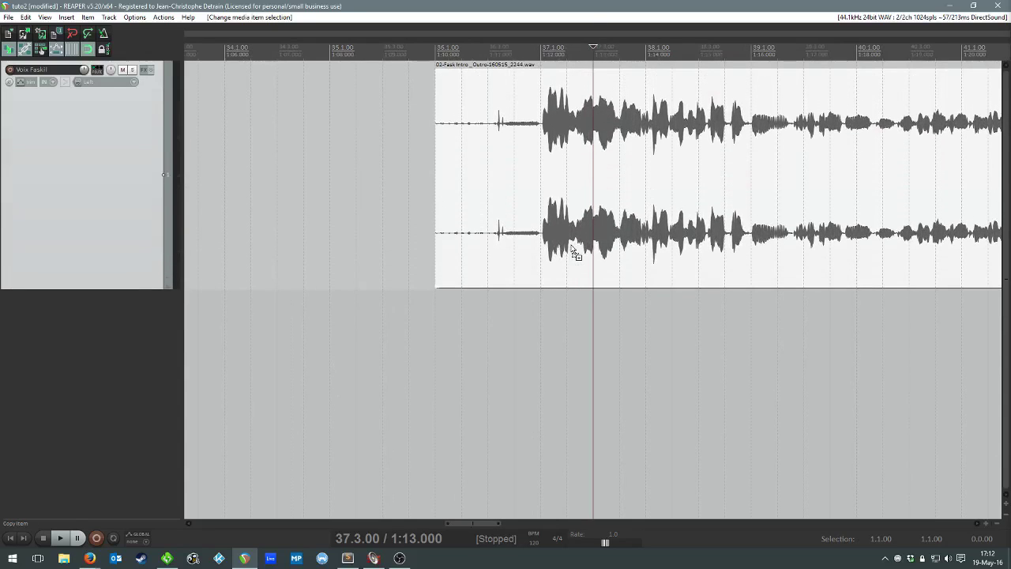
left_click(537, 171)
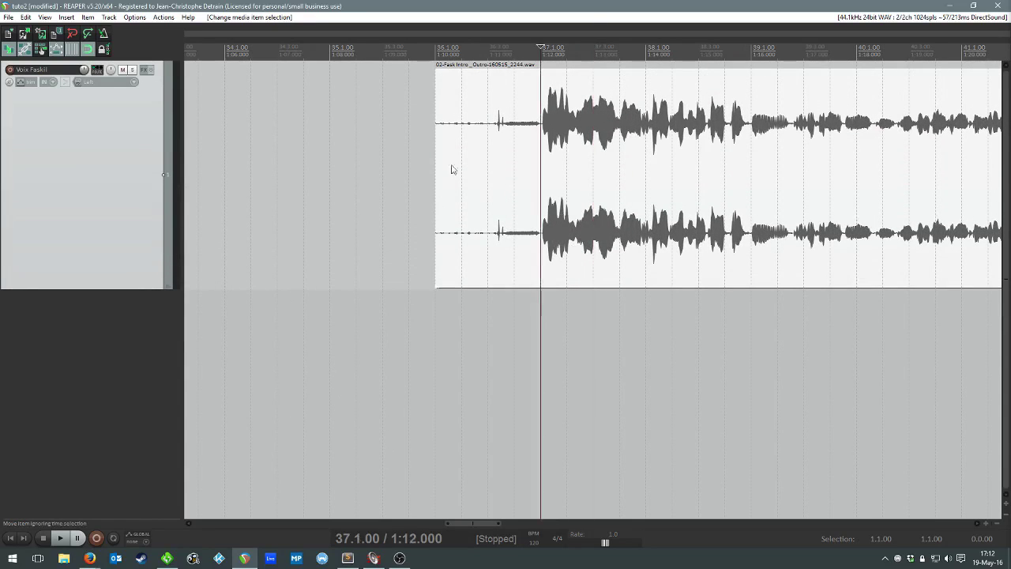
left_click(413, 167)
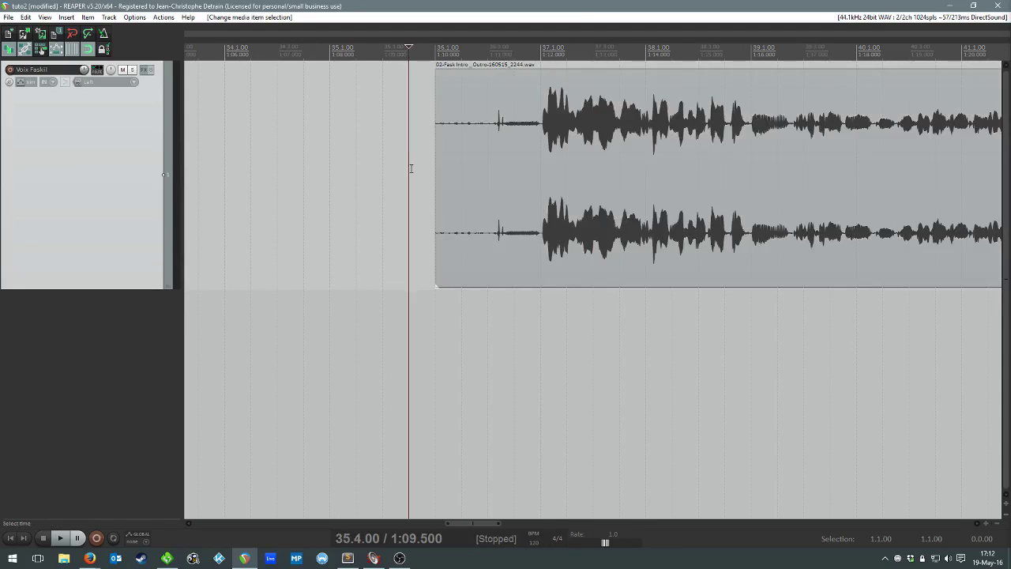
key("space")
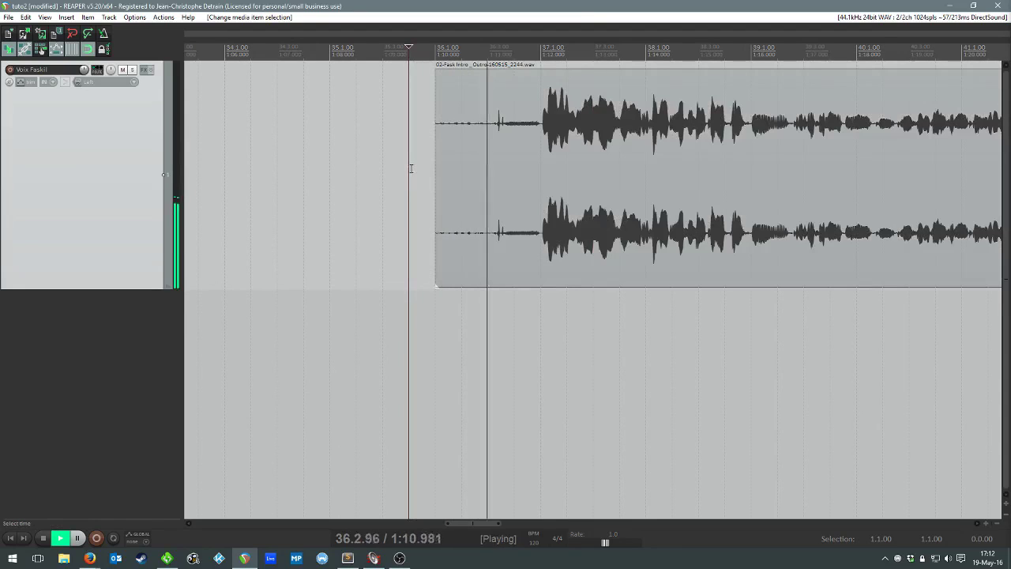
key("space")
left_click(542, 158)
scroll(553, 161, "up", 5)
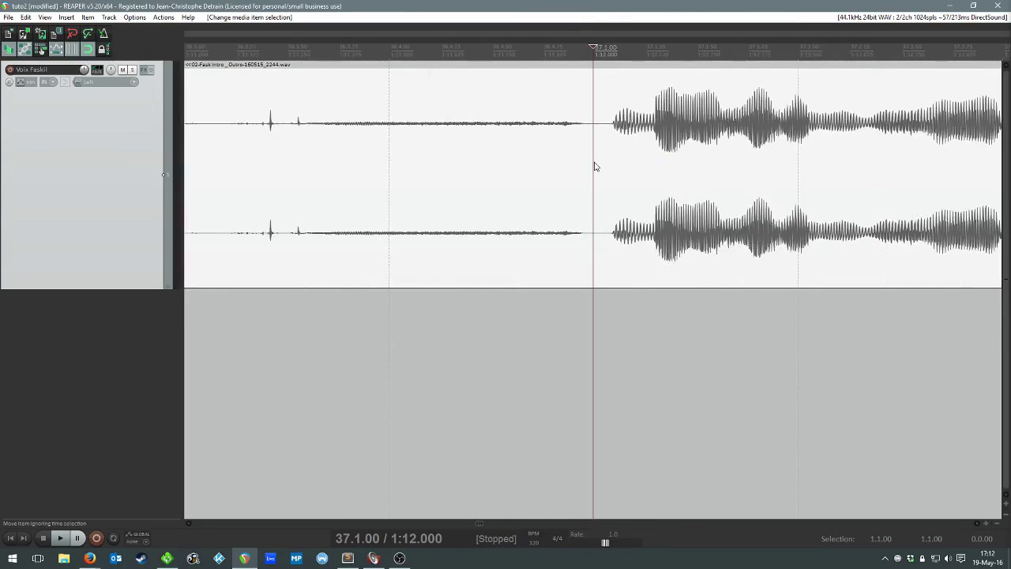
scroll(605, 194, "down", 4)
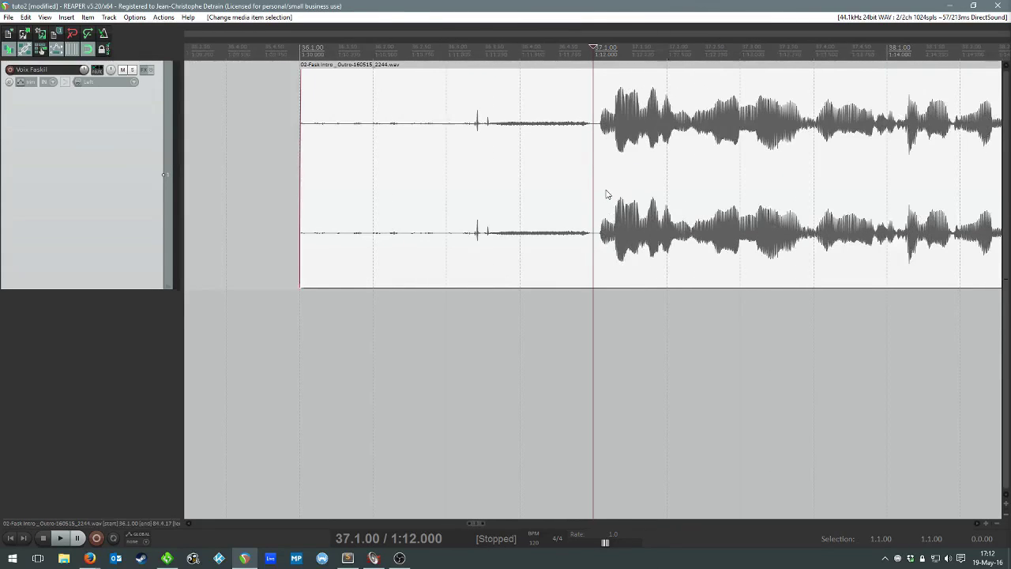
Move the long piece one beat later and back along the grid, and with snapping off shift its start to about 35.3.50
left_click_drag(607, 195, 669, 199)
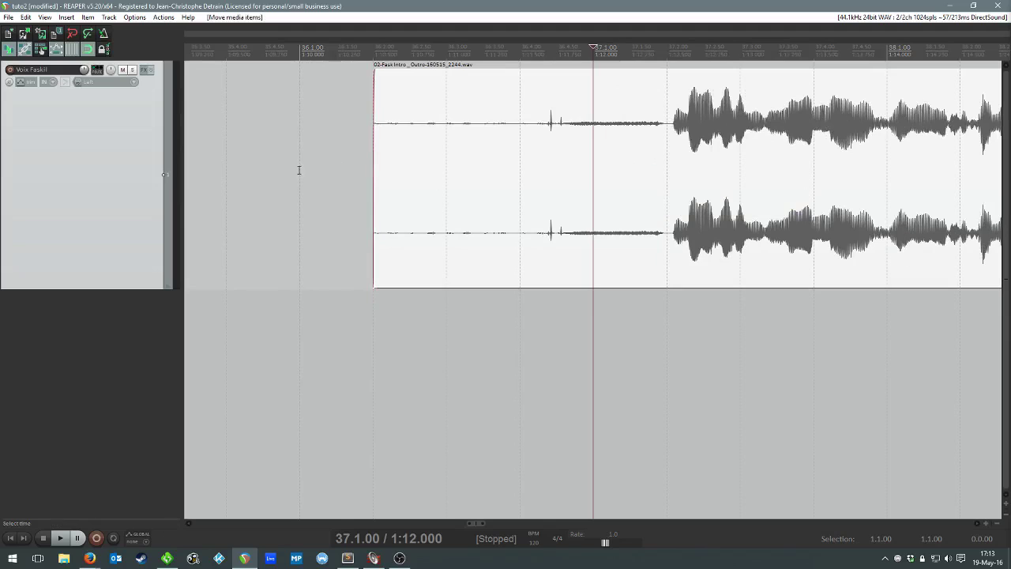
left_click_drag(499, 181, 429, 180)
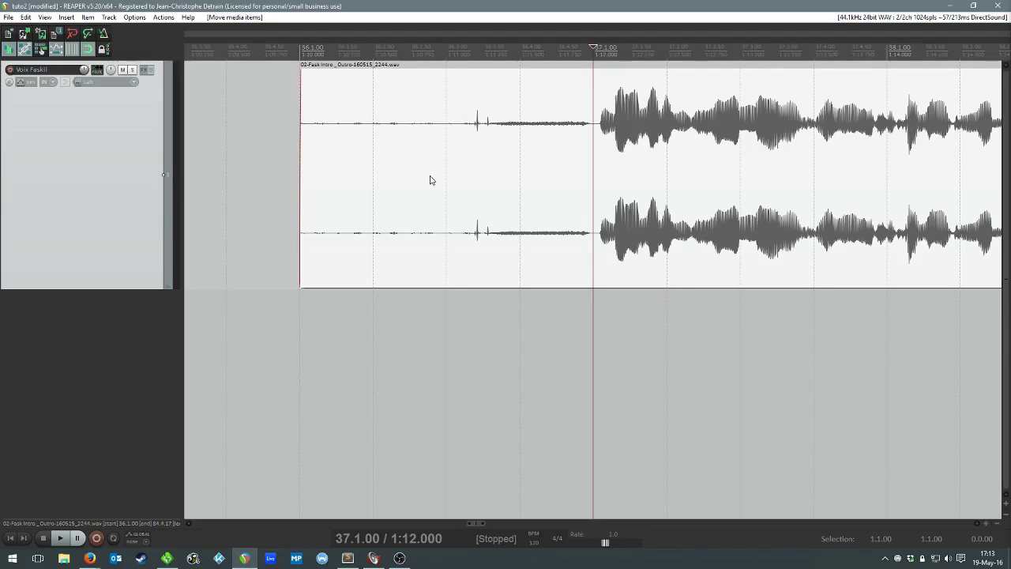
left_click_drag(430, 180, 516, 195)
key("alt+s")
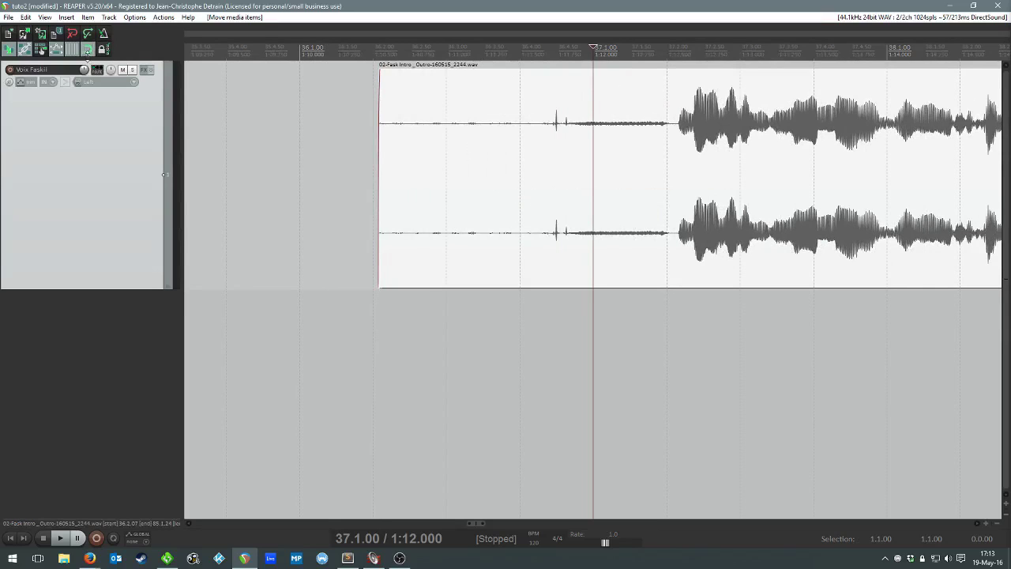
left_click_drag(530, 140, 441, 167)
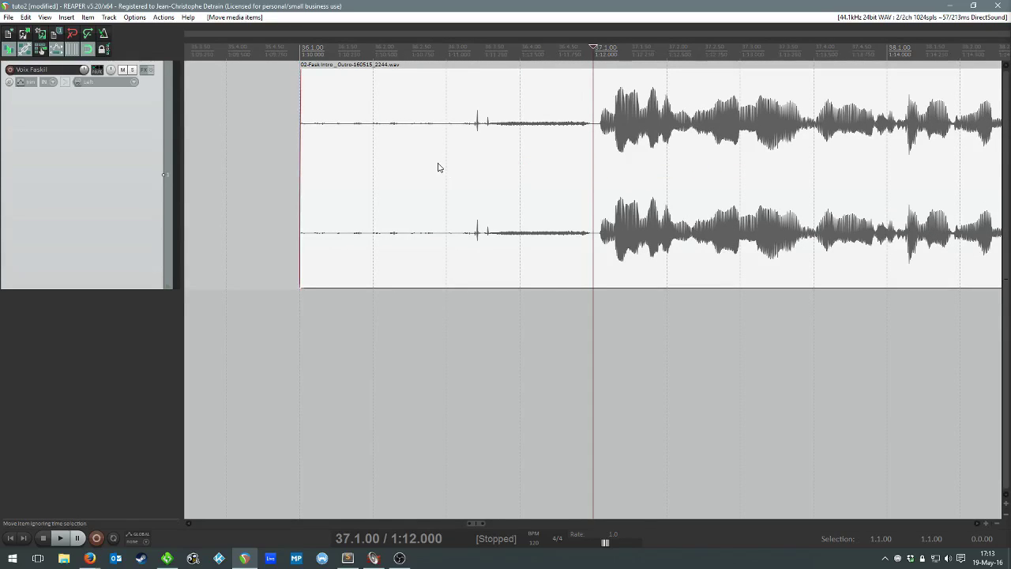
left_click_drag(605, 158, 486, 155)
Split the long piece at 36.3.53, just before the voice begins, and delete the quiet part in front of it
left_click(483, 155)
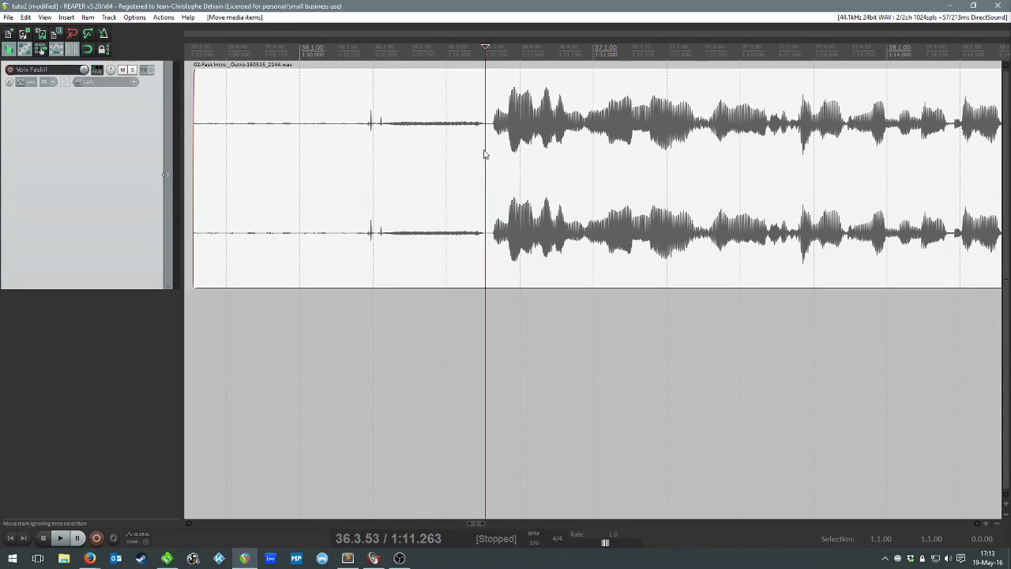
key("s")
left_click(426, 175)
key("Delete")
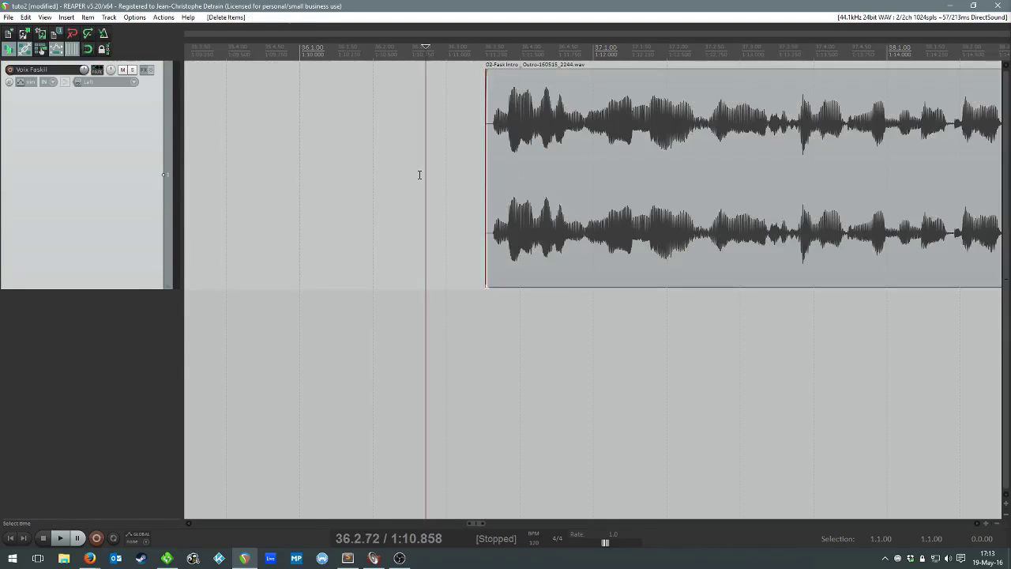
Shift the trimmed piece slightly earlier to start at 36.3.49 and inspect its short fade-in up close
left_click(487, 177)
scroll(579, 219, "up", 8)
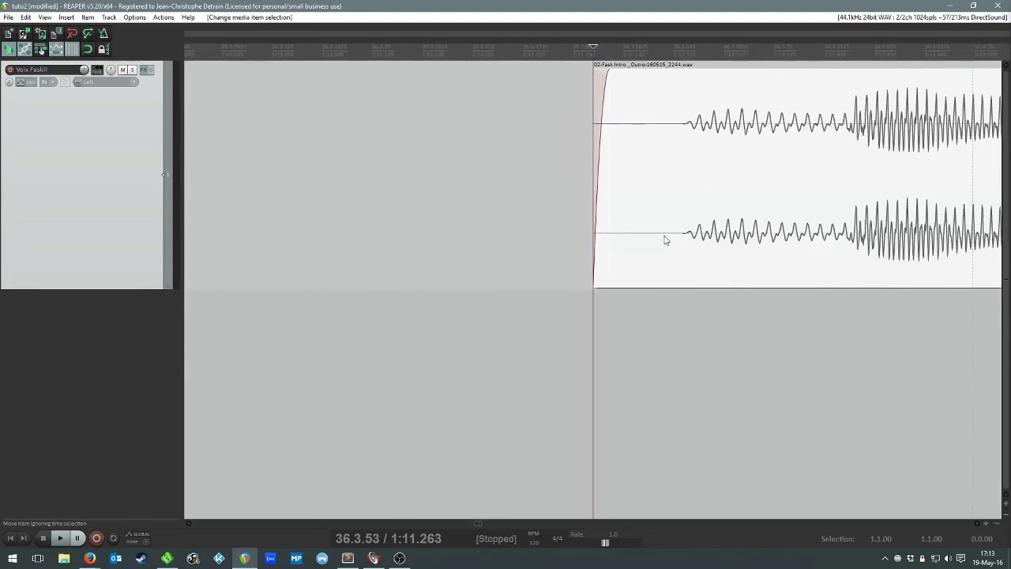
left_click_drag(730, 207, 574, 210)
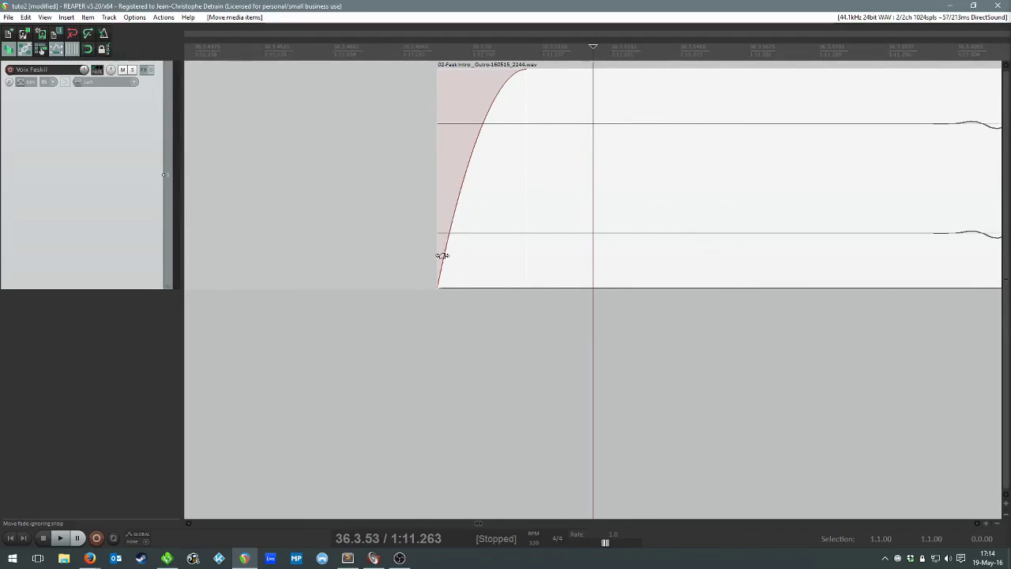
scroll(620, 218, "down", 5)
scroll(835, 185, "up", 6)
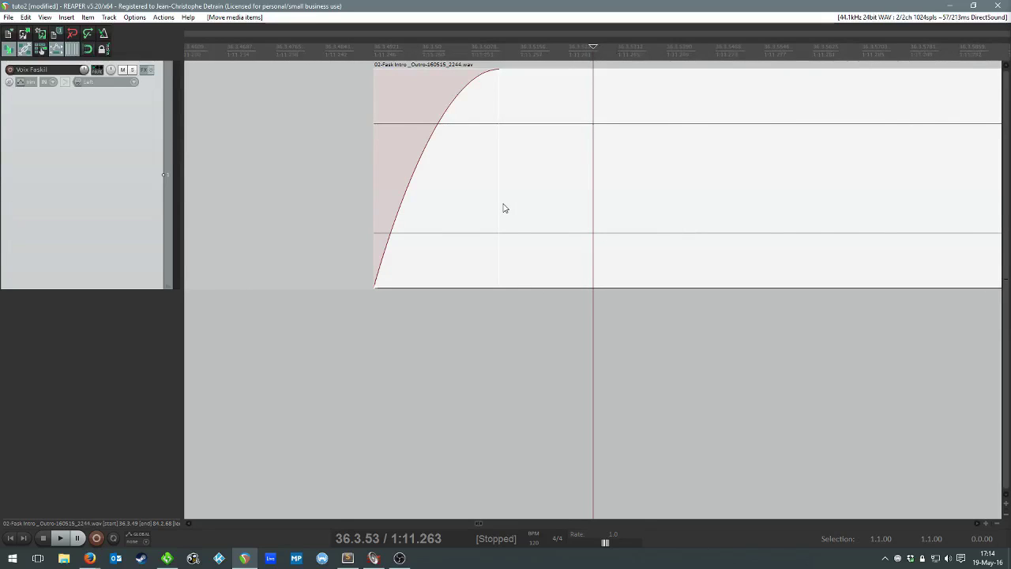
scroll(503, 207, "down", 3)
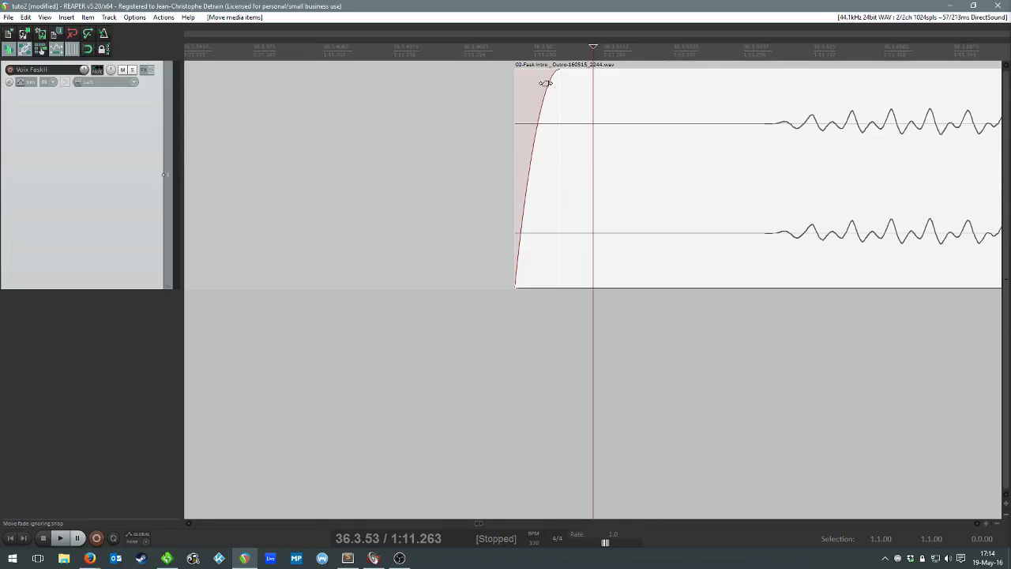
Lengthen the fade-in to just before the voice waveform and change its shape to linear, then to the slow-start curve
left_click_drag(545, 83, 750, 102)
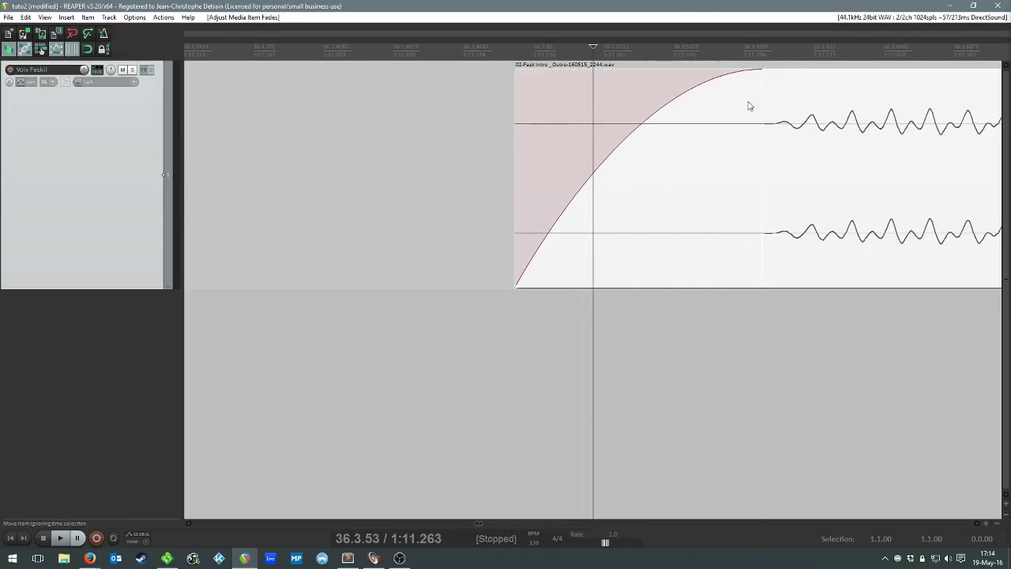
right_click(699, 84)
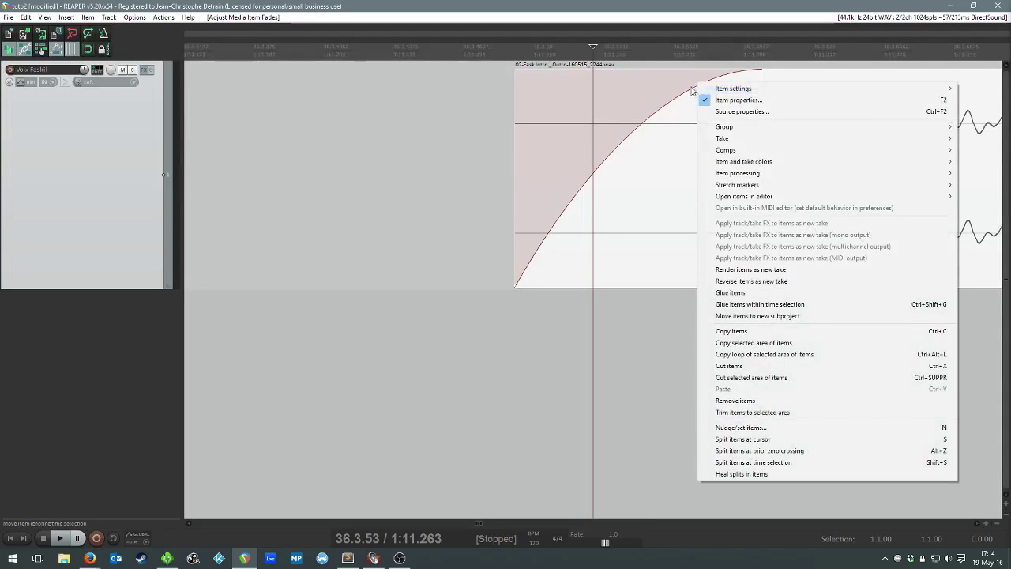
right_click(690, 90)
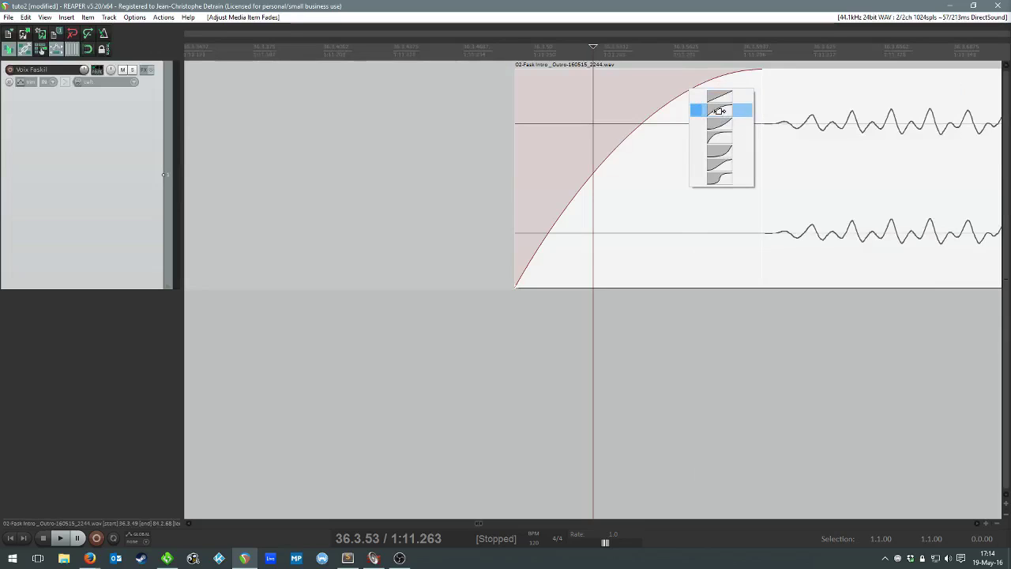
left_click(720, 96)
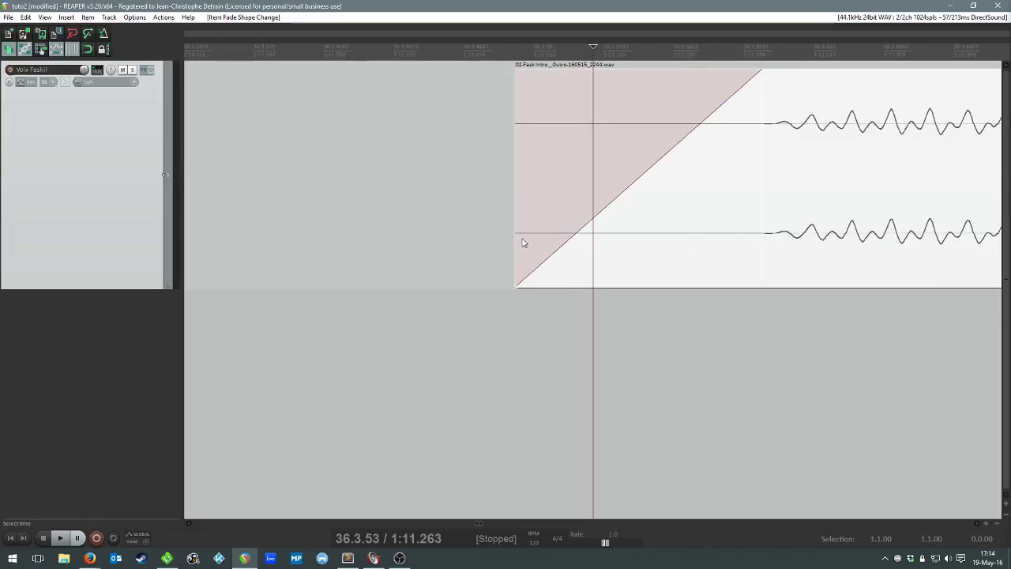
right_click(725, 99)
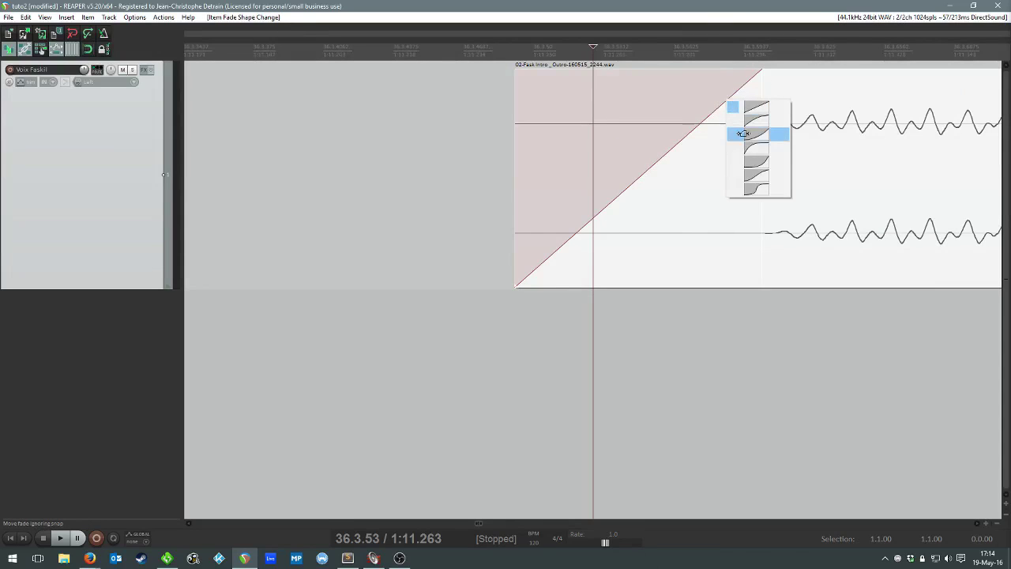
left_click(745, 133)
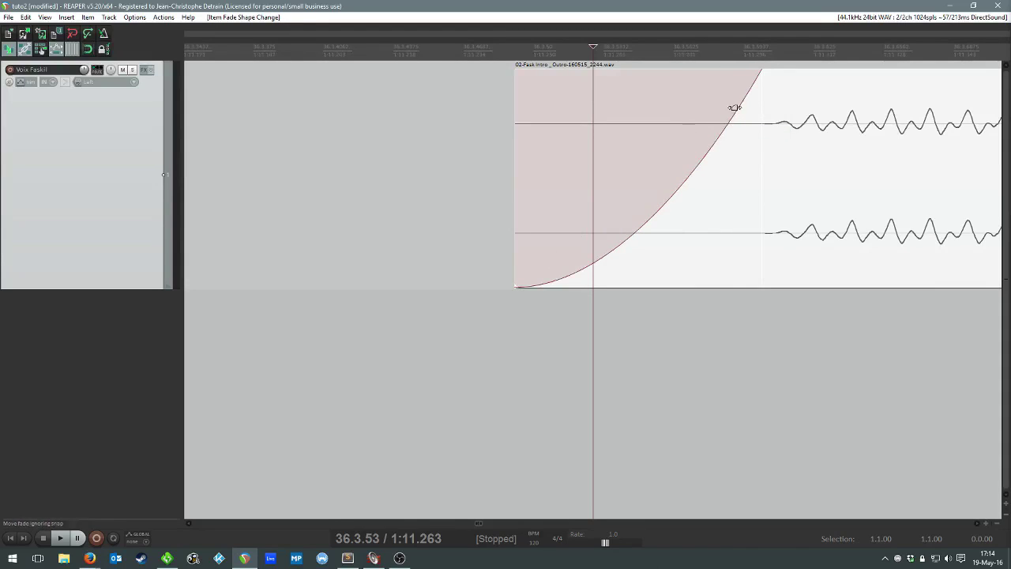
Trim the long piece's start to just before the voice waveform and move the piece earlier to 36.3.41
left_click_drag(733, 106, 730, 156)
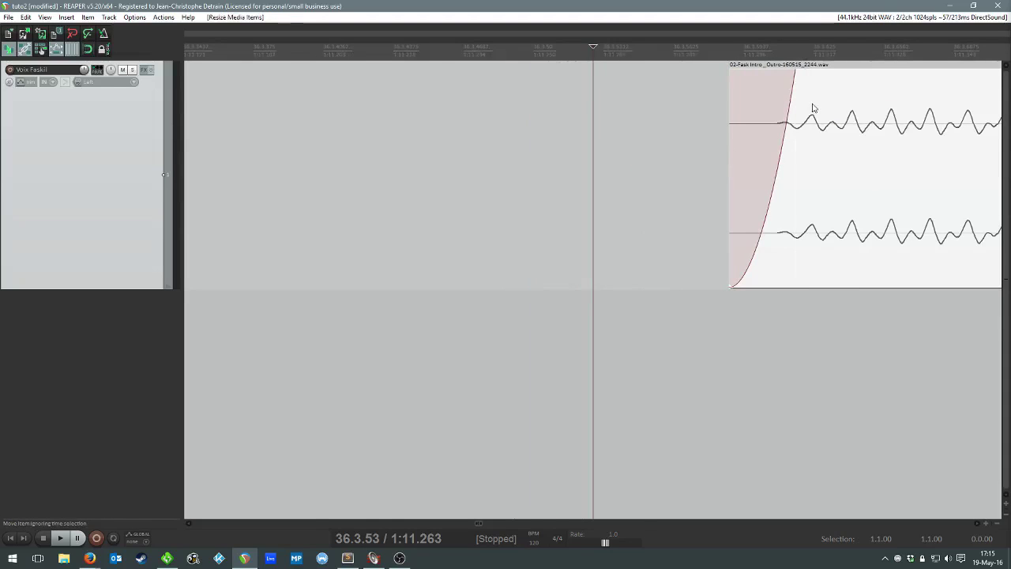
left_click_drag(814, 108, 411, 138)
Play the faded-in beginning of the long piece from 36.3.38
left_click(273, 323)
key("space")
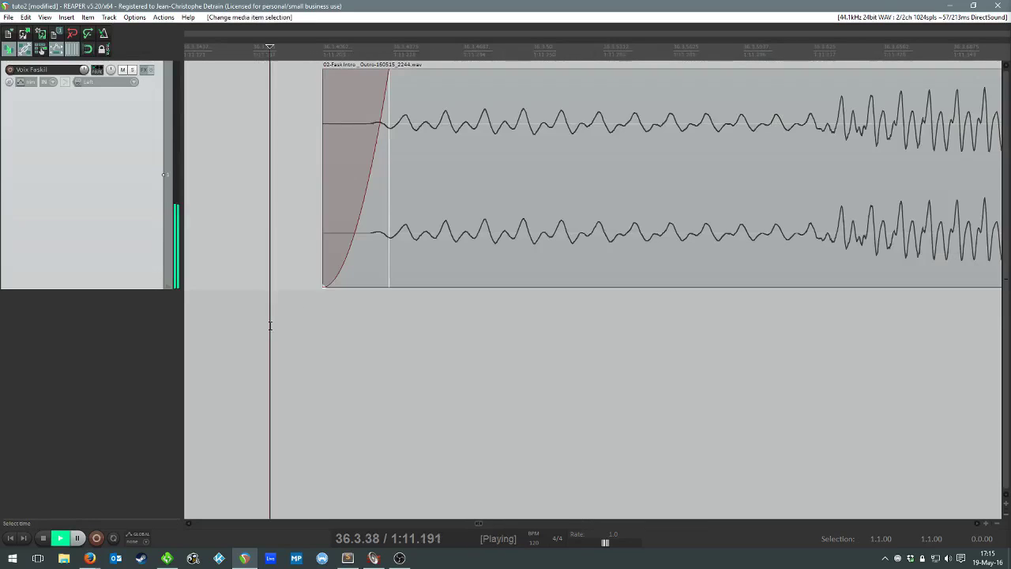
key("space")
Extend the start edge of the long piece slightly earlier to restore a bit of the trimmed audio
scroll(406, 311, "down", 10)
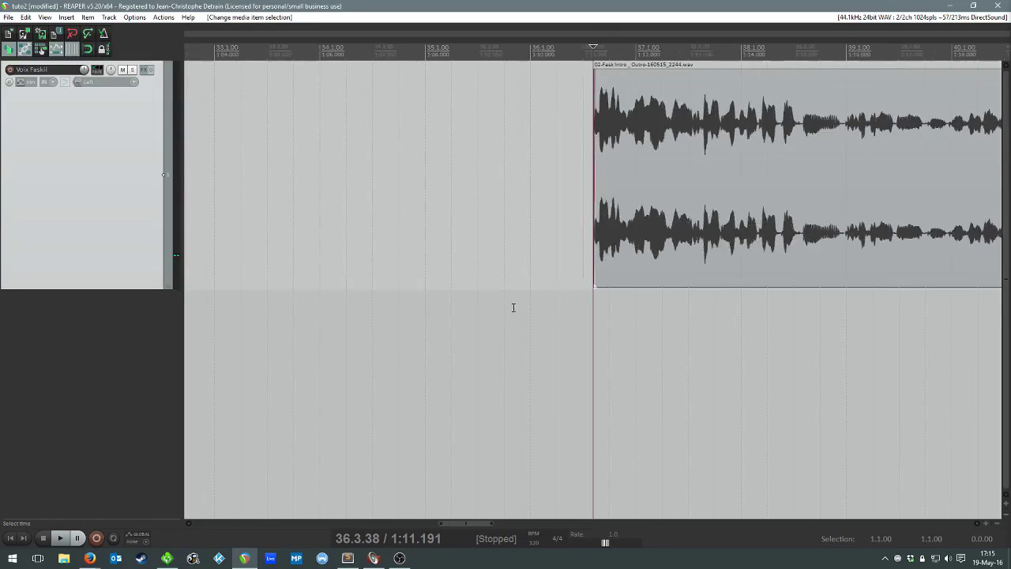
scroll(583, 283, "down", 3)
left_click(451, 194)
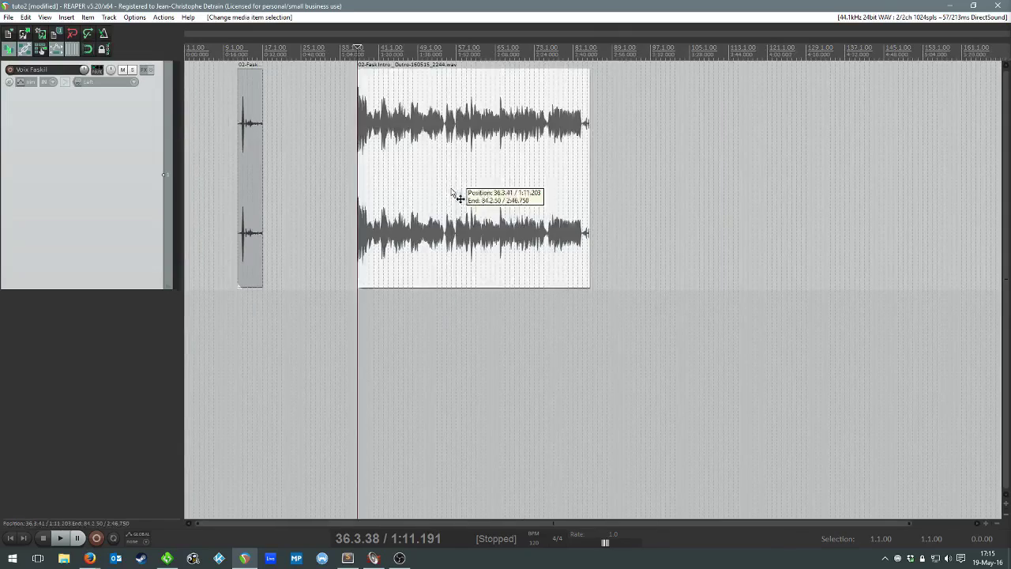
scroll(469, 252, "up", 10)
scroll(469, 253, "down", 8)
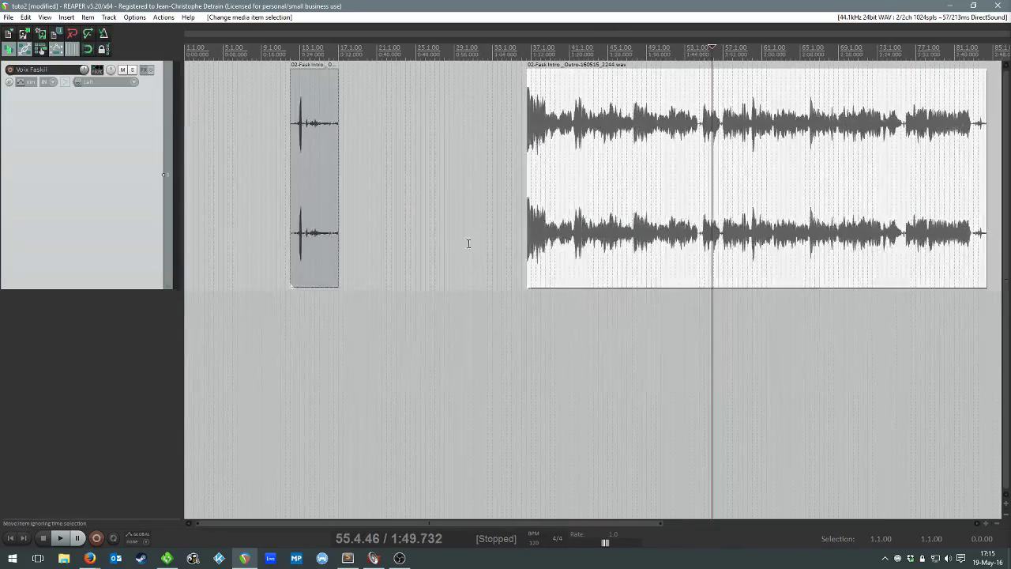
left_click(532, 180)
left_click(540, 217)
scroll(629, 212, "up", 8)
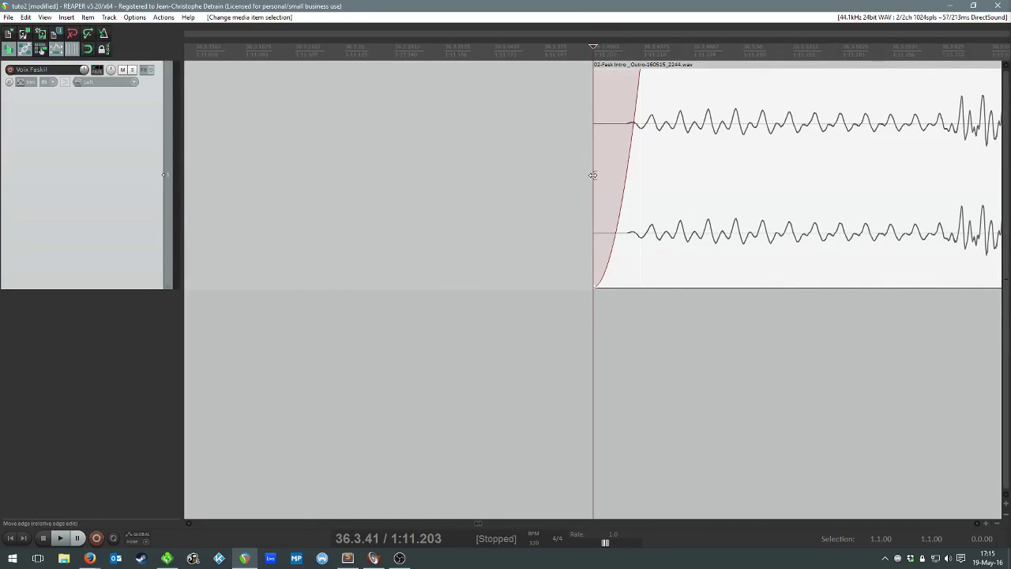
mouse_move(592, 174)
left_mouse_down()
mouse_move(429, 188)
mouse_move(567, 186)
mouse_move(300, 200)
mouse_move(529, 203)
mouse_move(539, 175)
mouse_move(574, 174)
left_mouse_up()
scroll(606, 199, "down", 4)
scroll(740, 195, "down", 5)
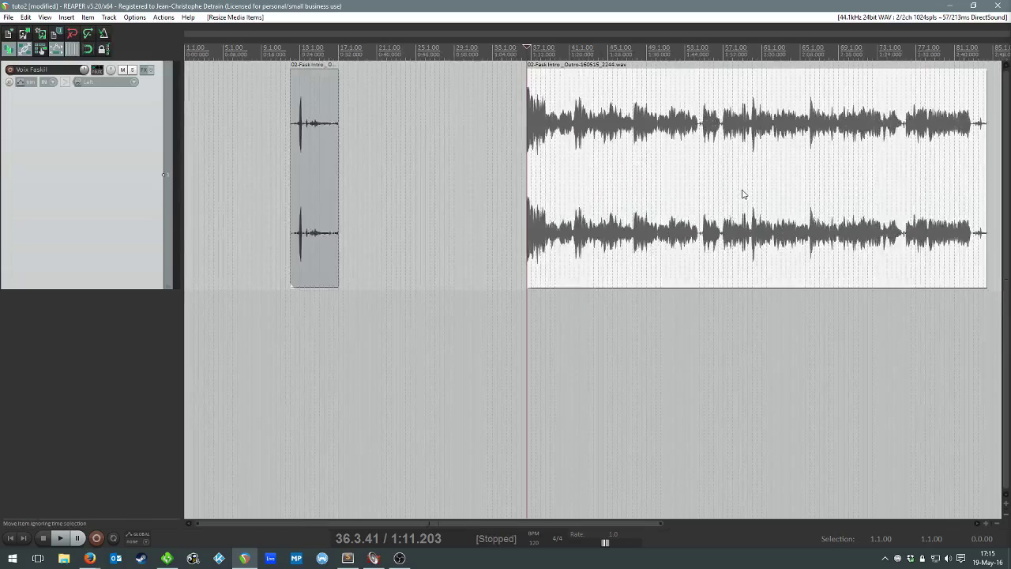
Extend the long piece's end to about 84.4.50 and place the edit cursor at the source's loop point, 84.2.50
left_click(473, 173)
scroll(553, 197, "up", 5)
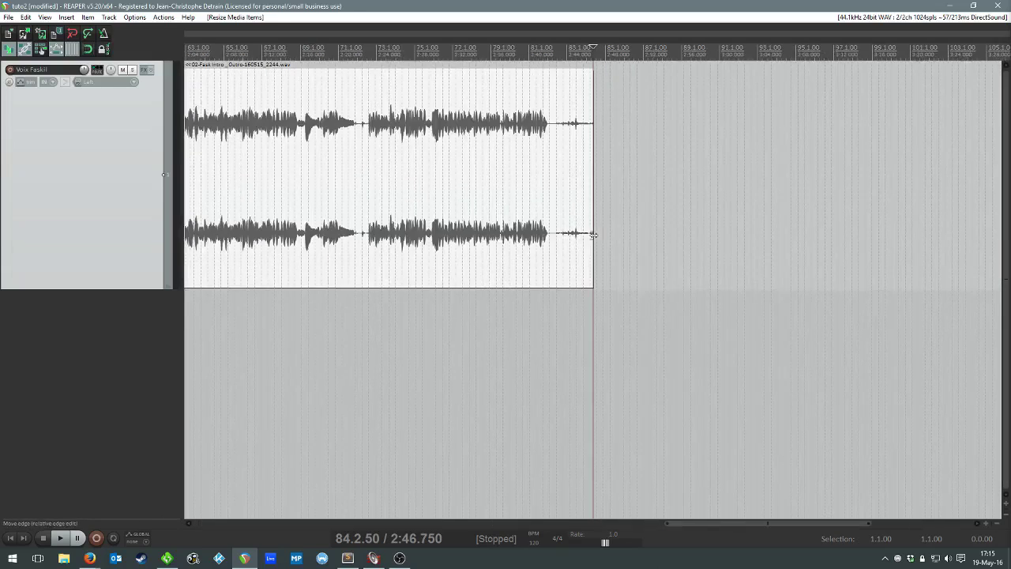
left_click_drag(594, 207, 646, 206)
scroll(634, 233, "up", 4)
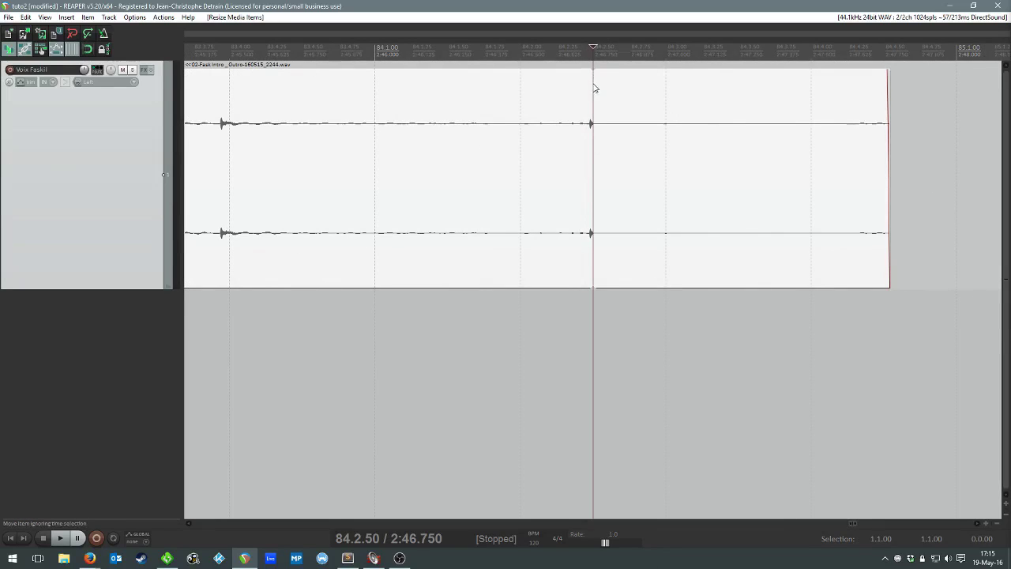
key("Tab")
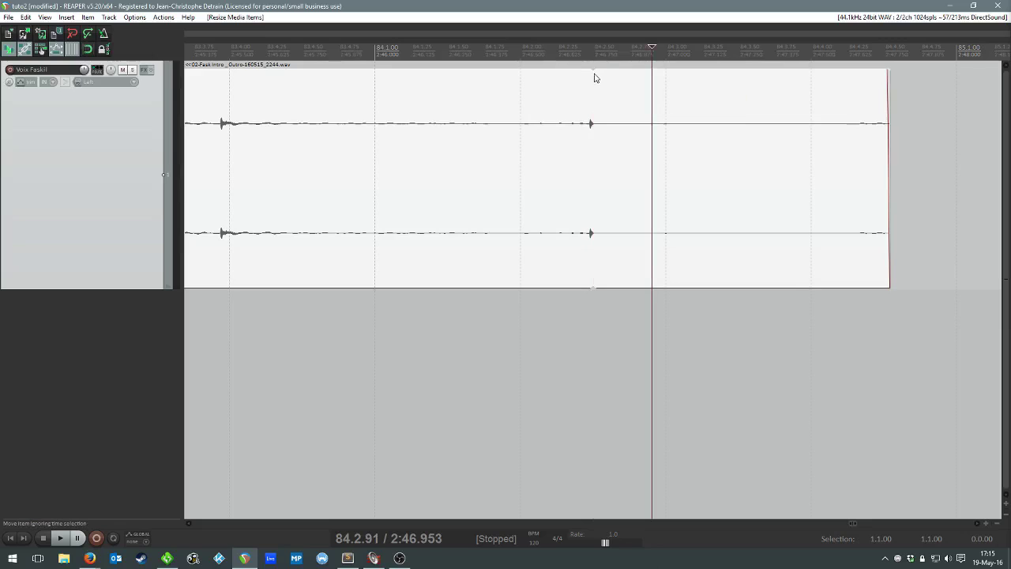
left_click(593, 280)
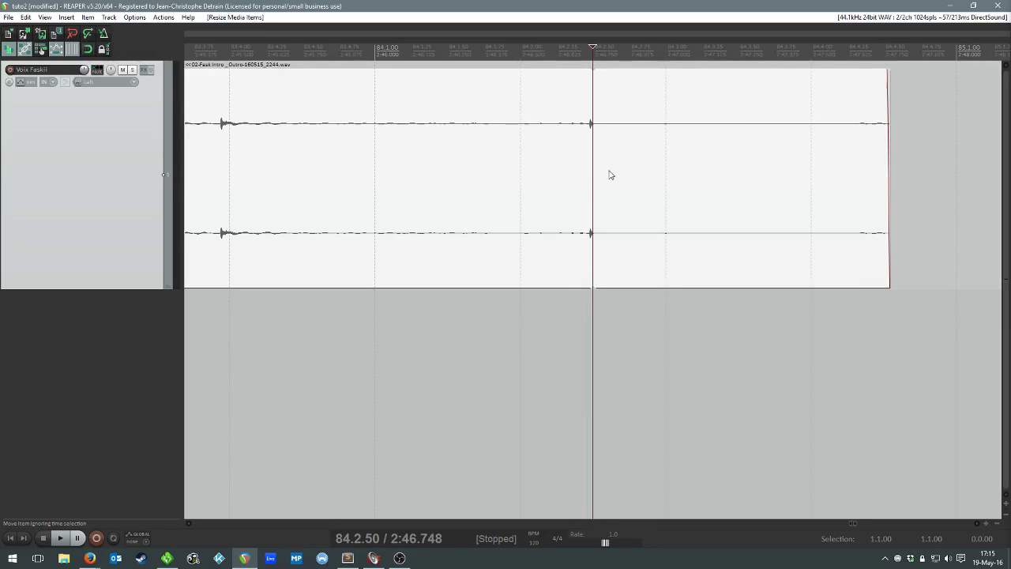
Trim the long piece's end back to the edit cursor at 84.2.50
scroll(418, 181, "down", 10)
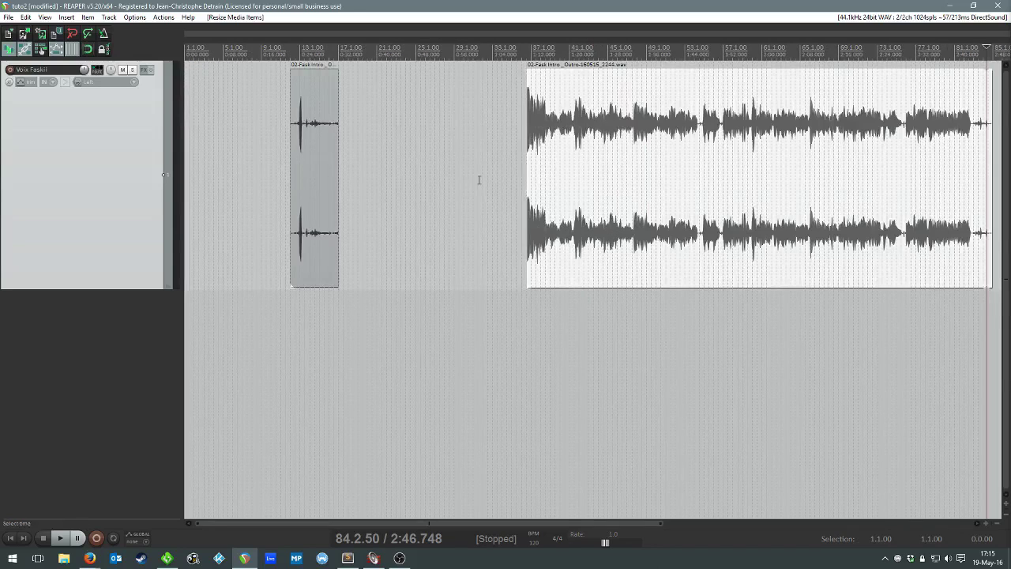
scroll(478, 177, "down", 2)
left_click_drag(476, 167, 471, 190)
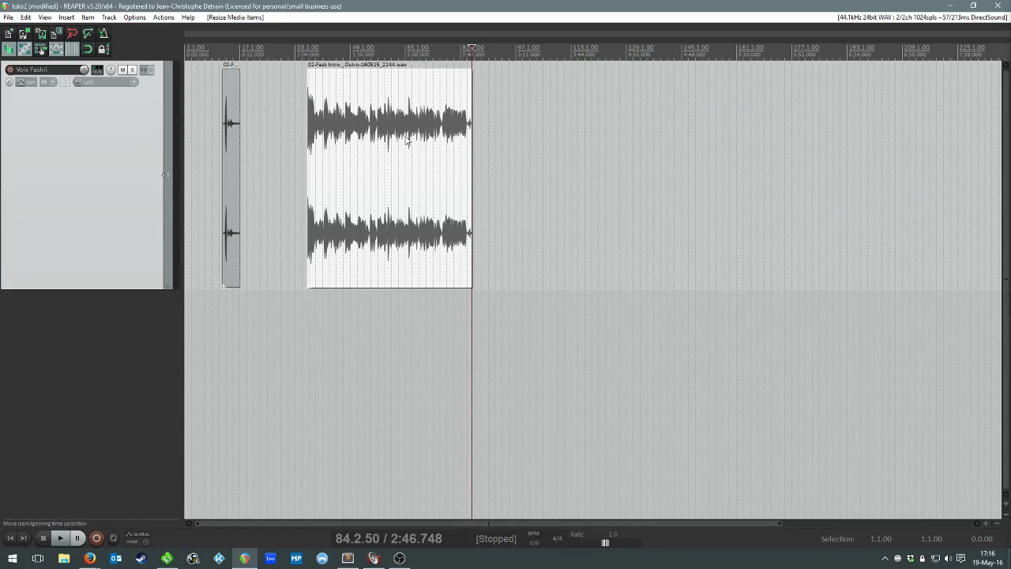
Move the long piece earlier so that it starts at 29.2.40
scroll(492, 169, "up", 3)
scroll(508, 171, "down", 2)
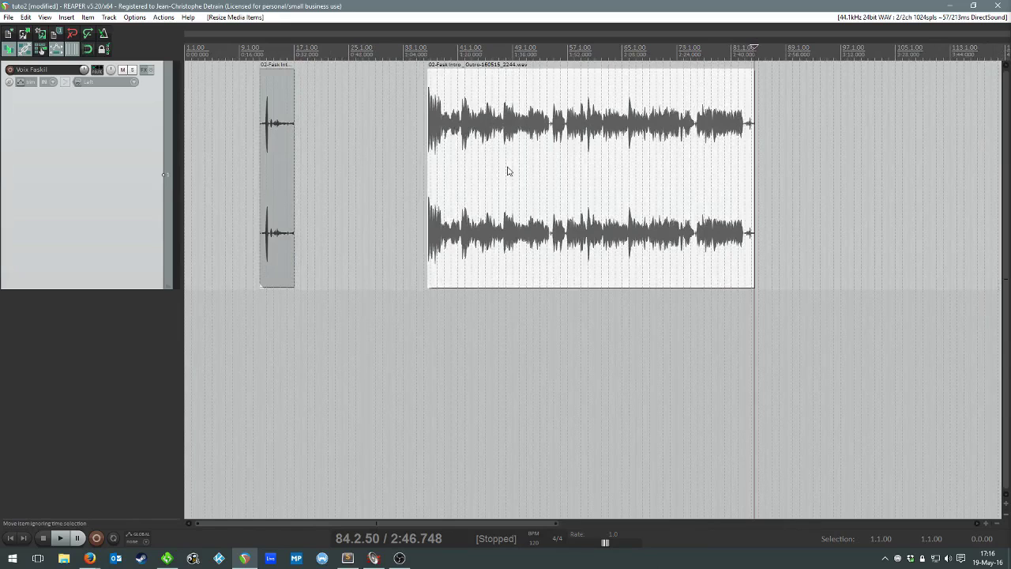
left_click_drag(579, 153, 526, 157)
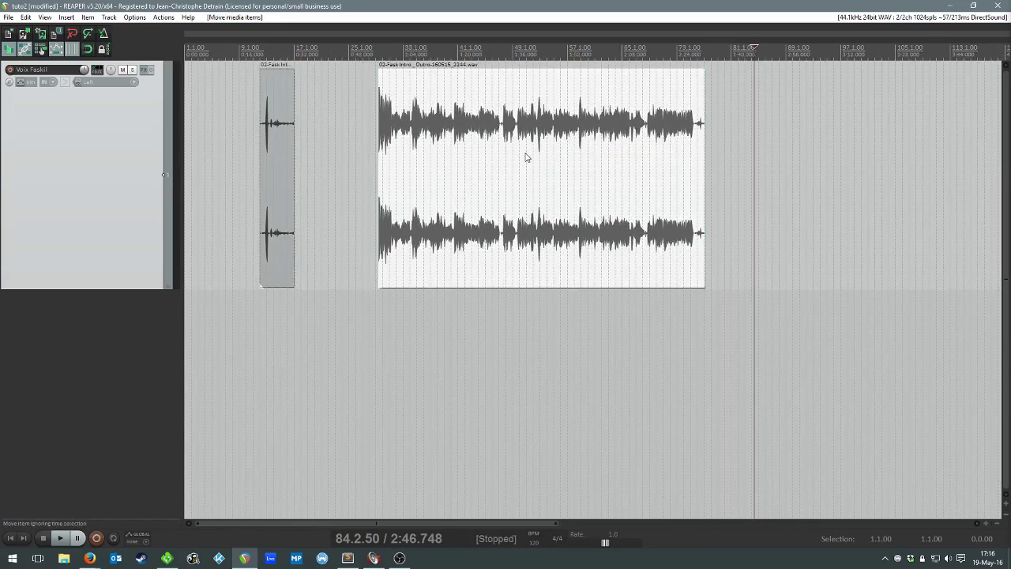
Copy the long piece so that the duplicate starts at about 71.1.00, overlapping the original's end with a crossfade
left_click(524, 164)
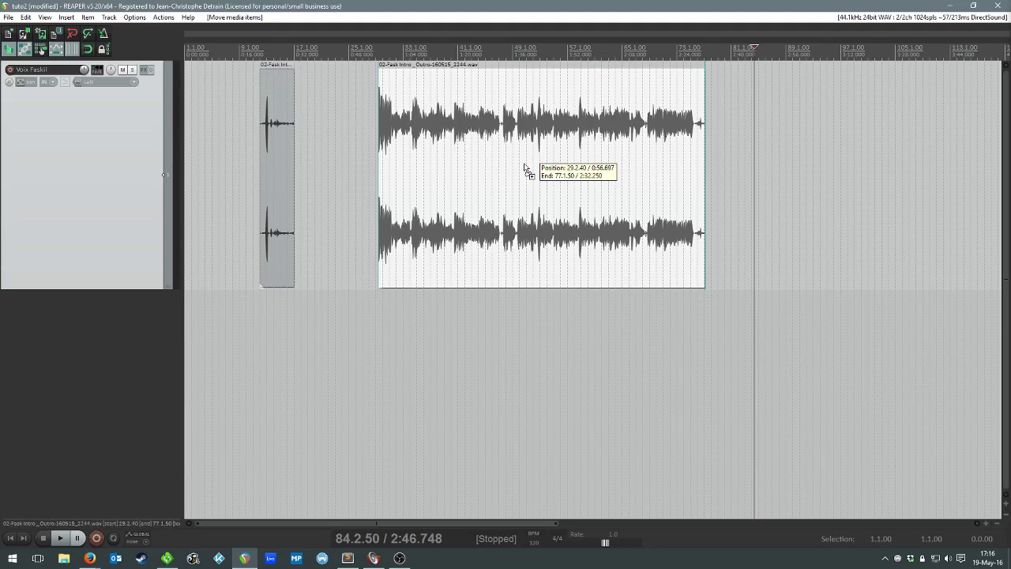
left_click_drag(525, 167, 440, 187)
scroll(882, 195, "down", 3)
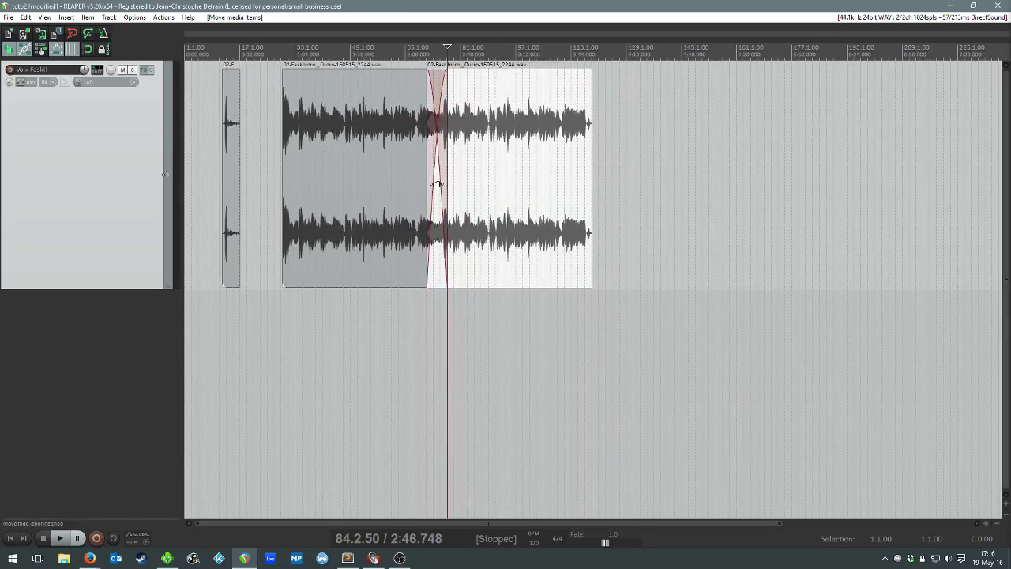
Play the crossfade between the two overlapping pieces from 68.2.84
scroll(436, 184, "up", 5)
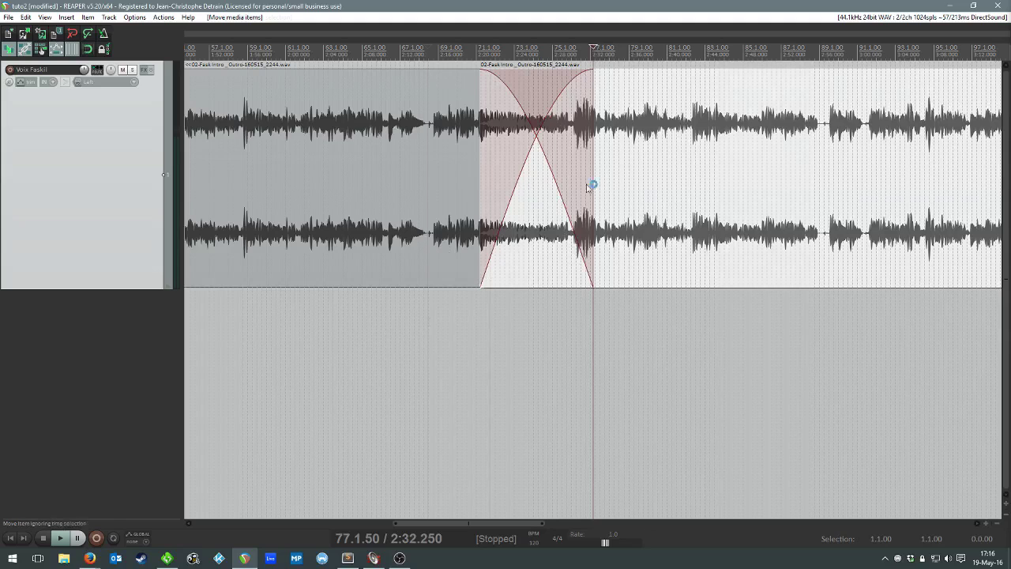
left_click(452, 301)
key("space")
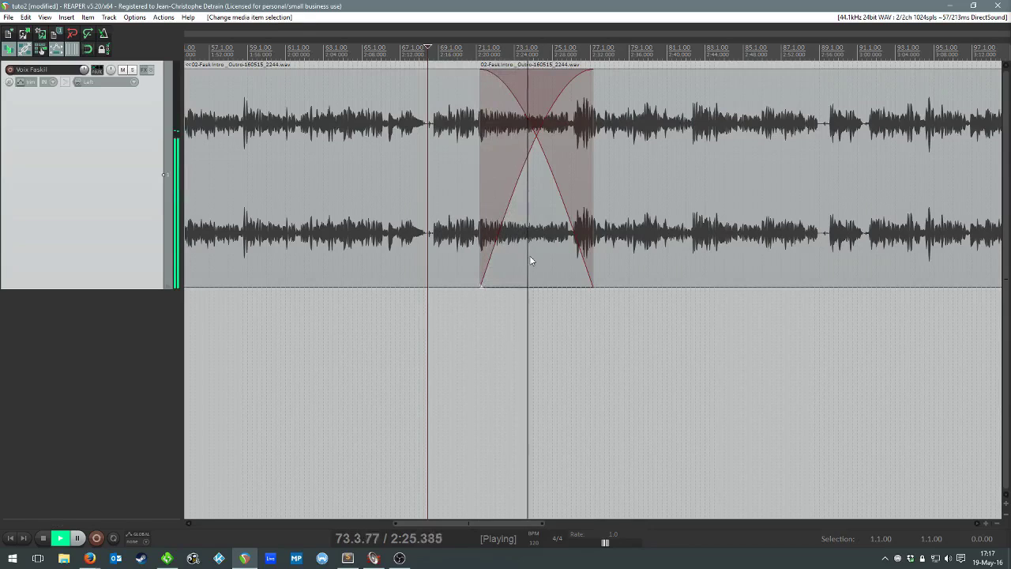
key("space")
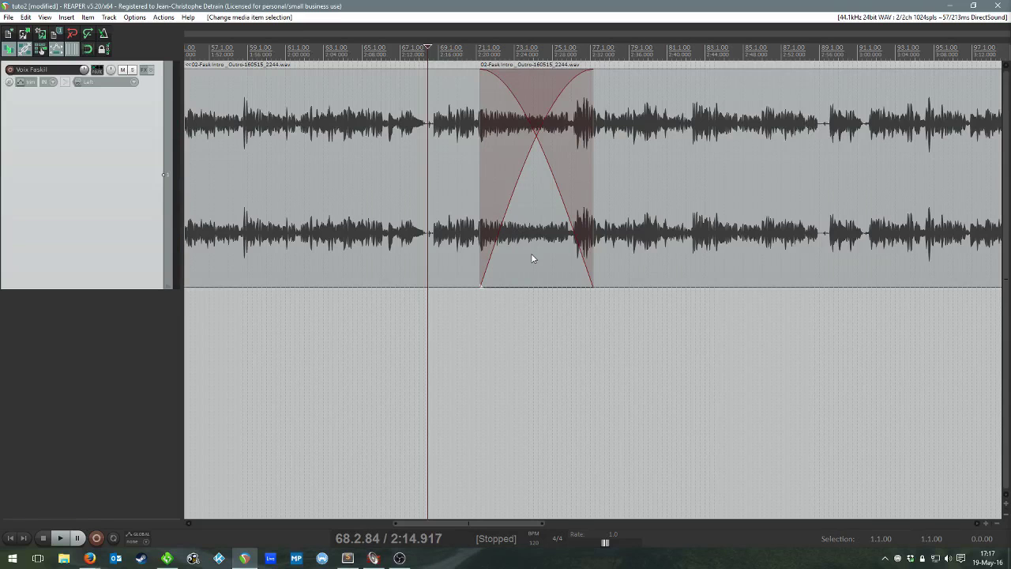
Pull the duplicated piece away from the original and delete it
scroll(601, 249, "down", 8)
left_click_drag(418, 199, 503, 185)
key("Delete")
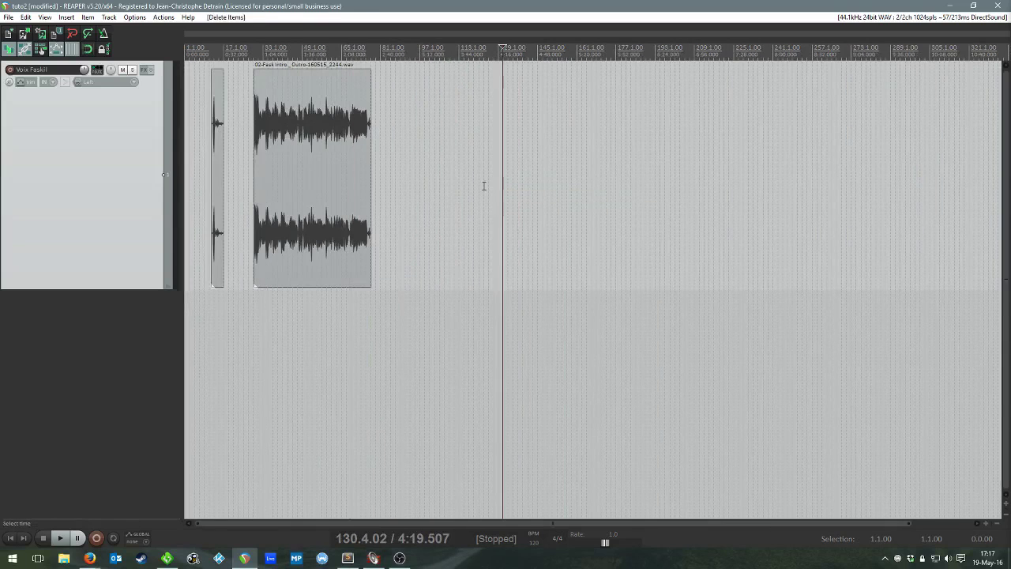
Move the remaining long piece so that it starts at about bar 65
left_click(289, 185)
left_click_drag(318, 180, 409, 182)
scroll(451, 114, "up", 2)
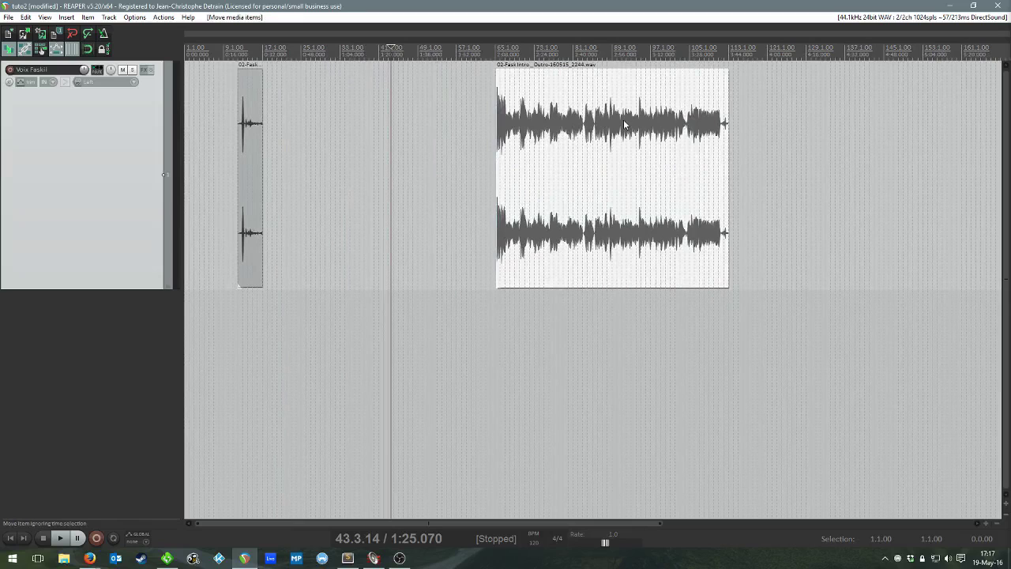
scroll(628, 142, "up", 2)
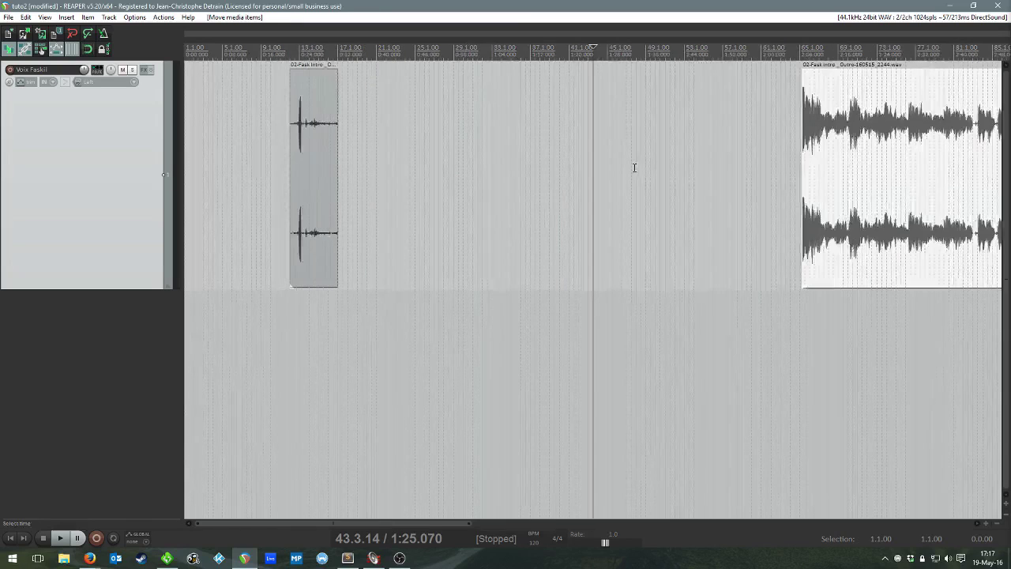
scroll(634, 165, "down", 2)
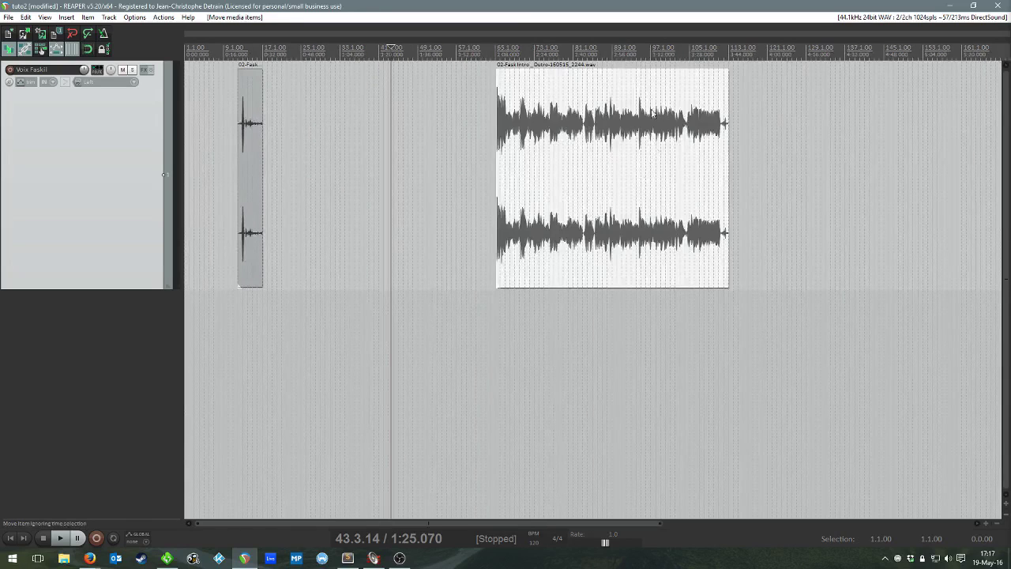
Try adjusting the long piece's item volume and return it to 0.00 dB
left_click(627, 69)
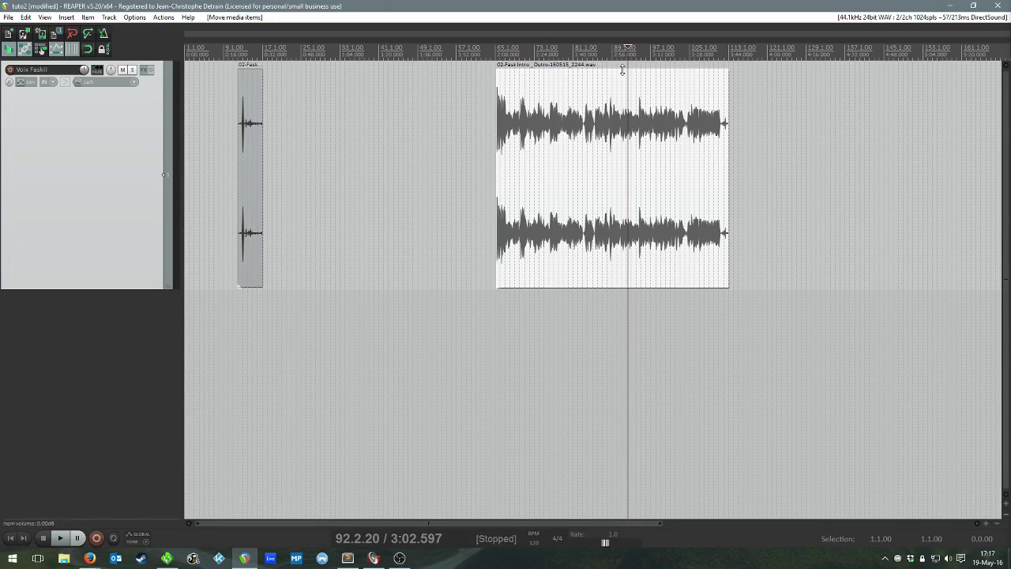
mouse_move(622, 70)
left_mouse_down()
mouse_move(627, 288)
mouse_move(630, 69)
left_mouse_up()
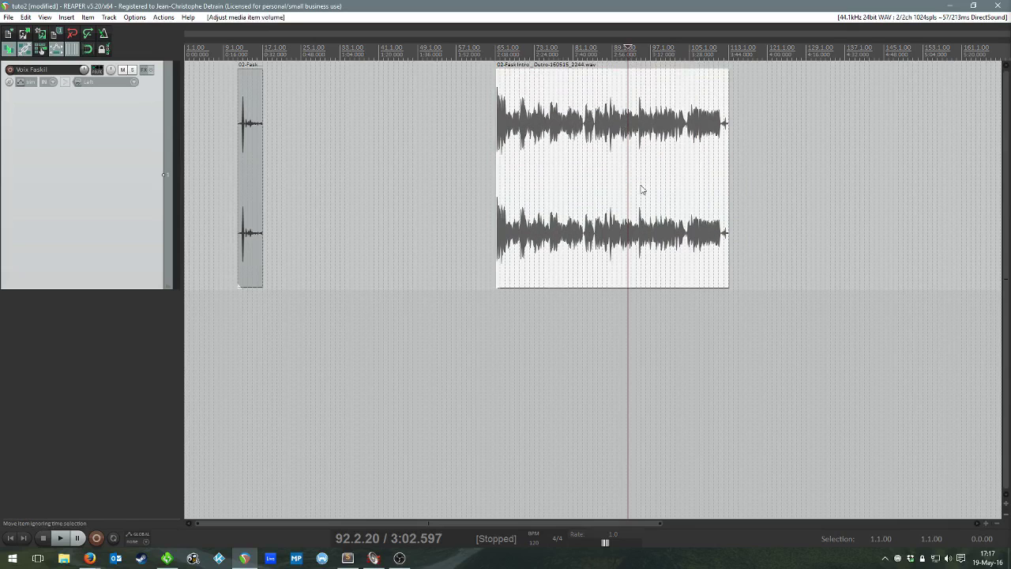
Split the long piece at about 90.4.76 and at 91.2.18 to isolate the short sound around bar 91
left_click(623, 190)
scroll(608, 191, "up", 8)
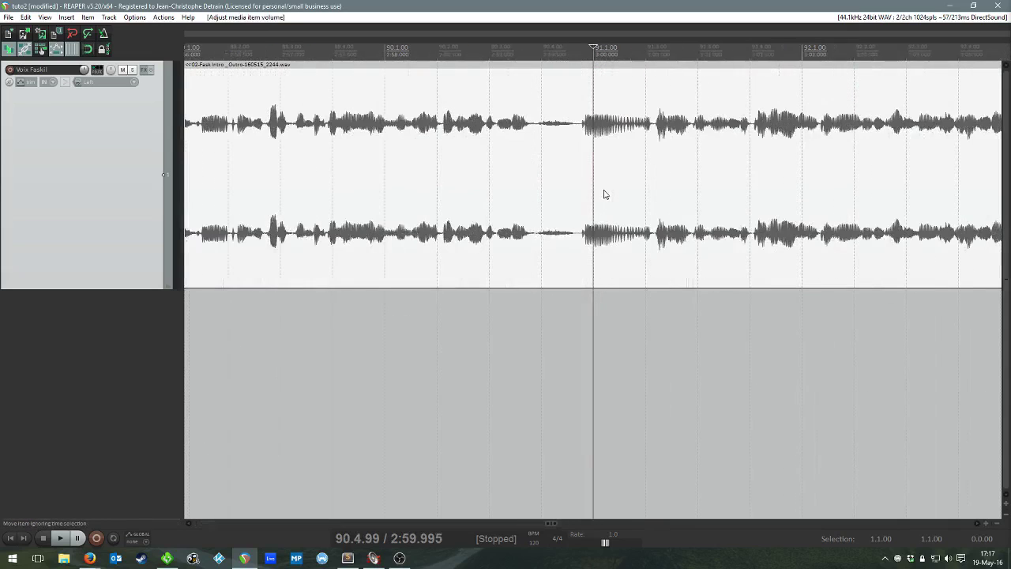
left_click(583, 174)
key("s")
left_click(655, 162)
key("s")
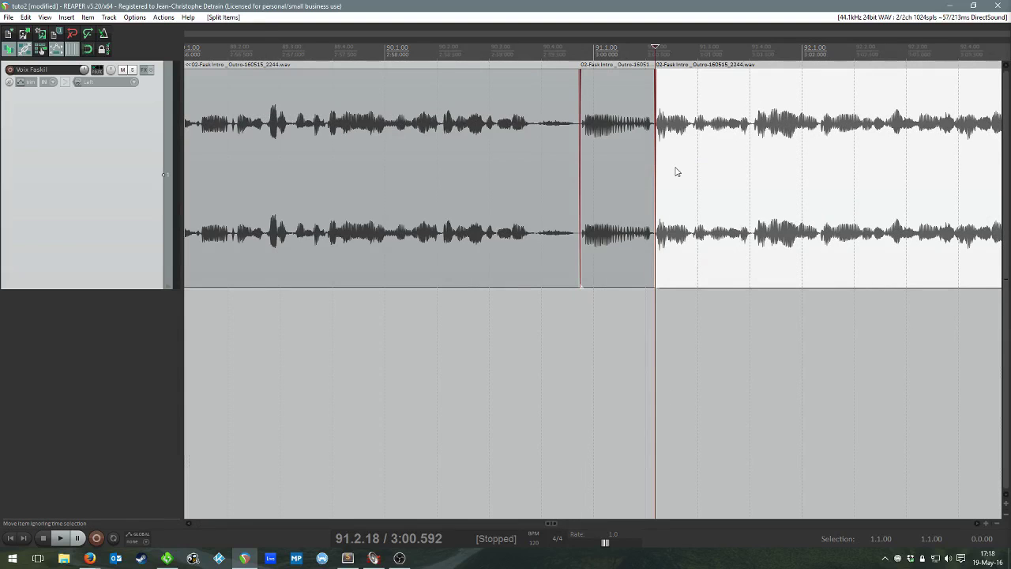
Lower the isolated short piece's item volume to -3.44 dB
left_click_drag(621, 157, 622, 157)
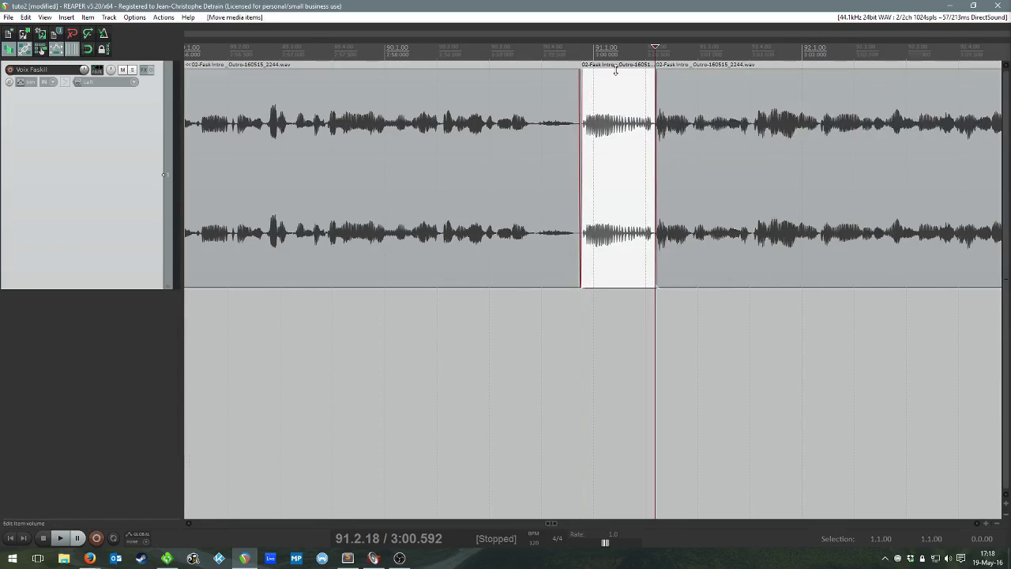
left_click_drag(616, 76, 615, 142)
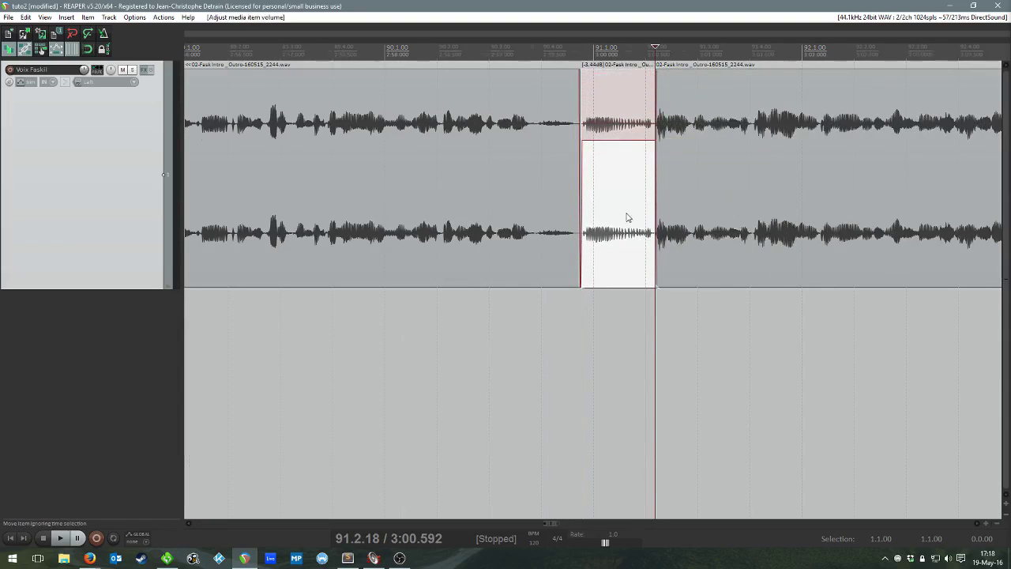
scroll(635, 213, "up", 2)
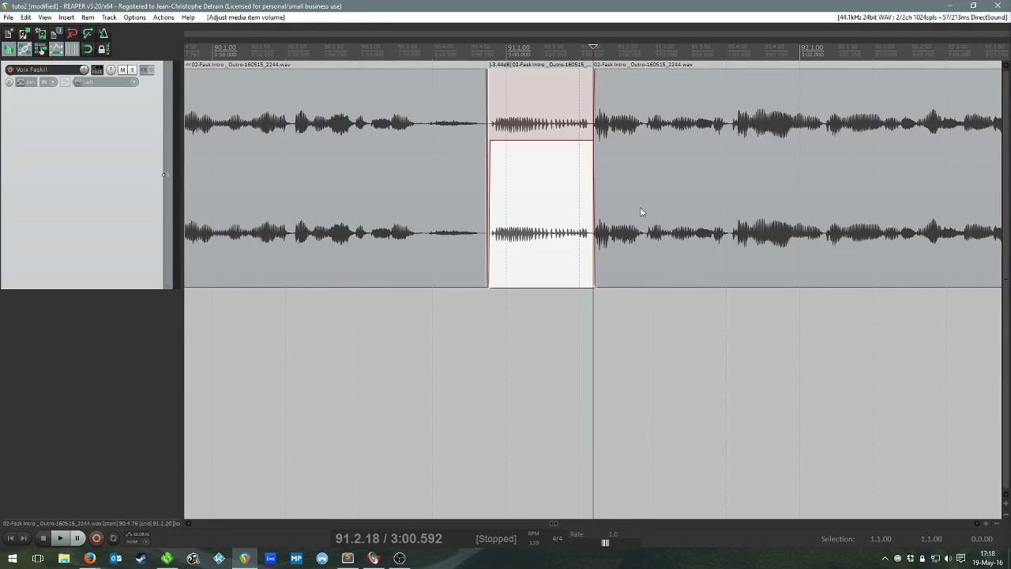
Restore the isolated short piece's item volume to 0.00 dB
scroll(626, 207, "down", 8)
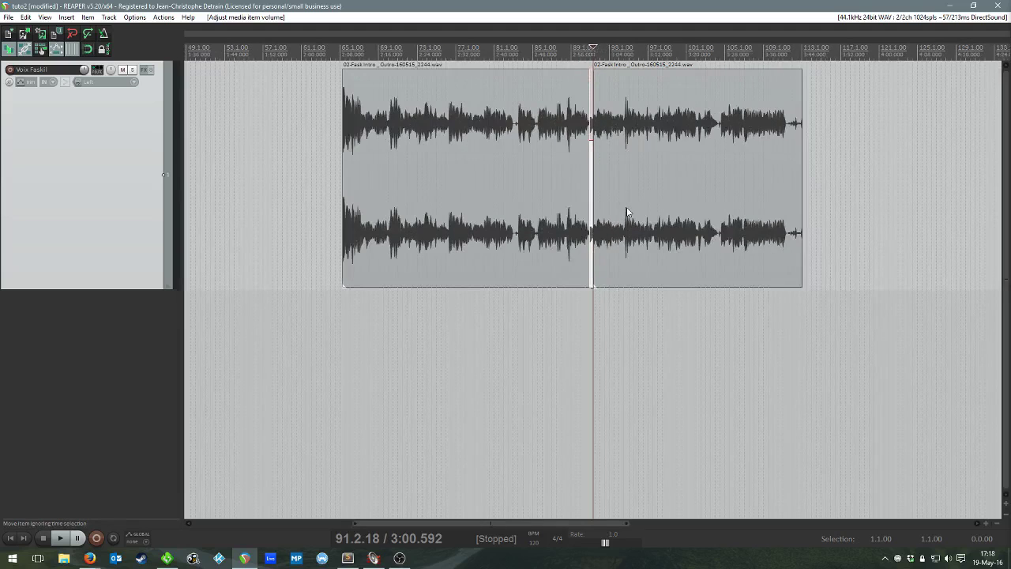
scroll(627, 212, "up", 10)
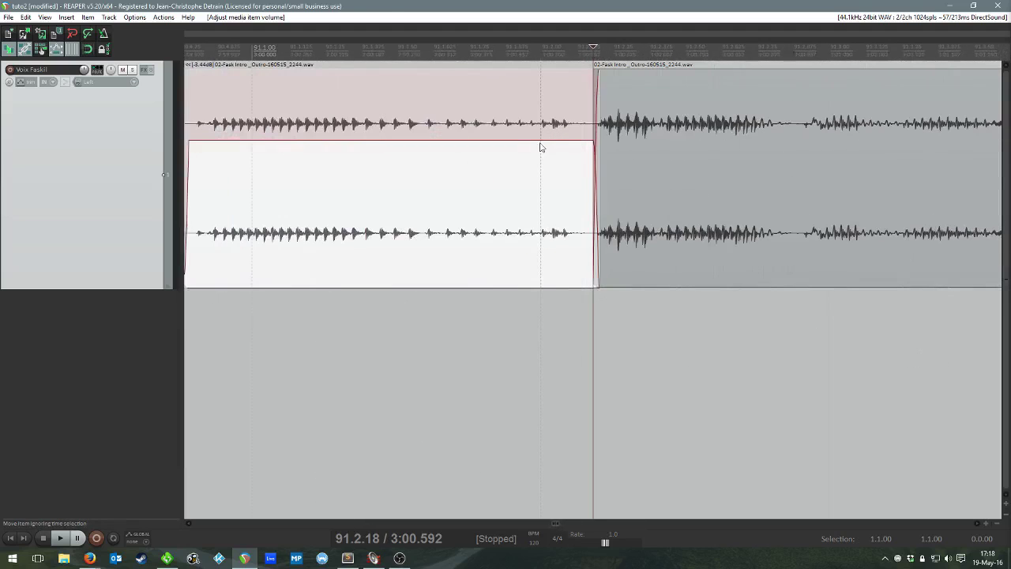
left_click(529, 146)
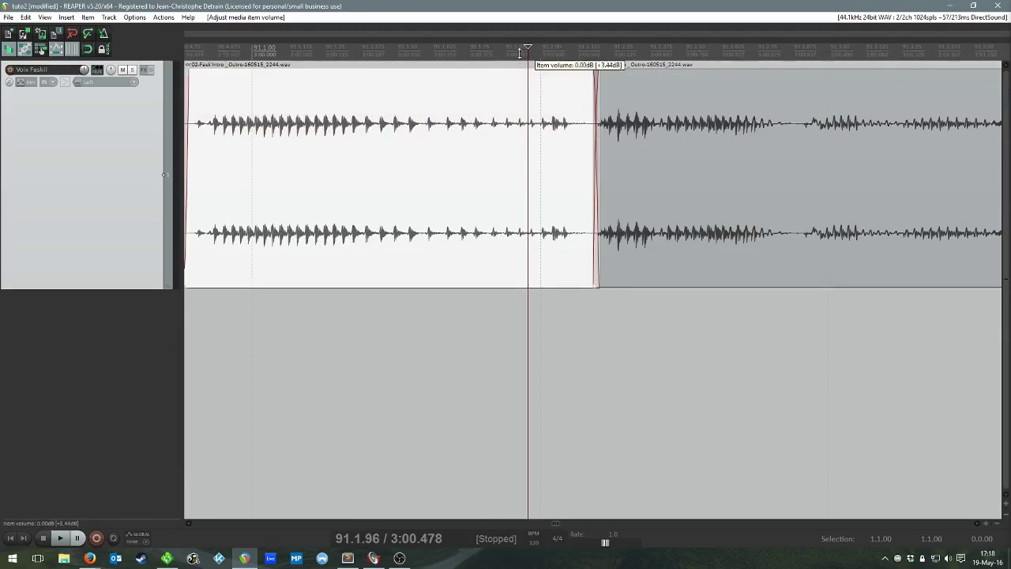
scroll(566, 188, "down", 3)
scroll(625, 189, "down", 10)
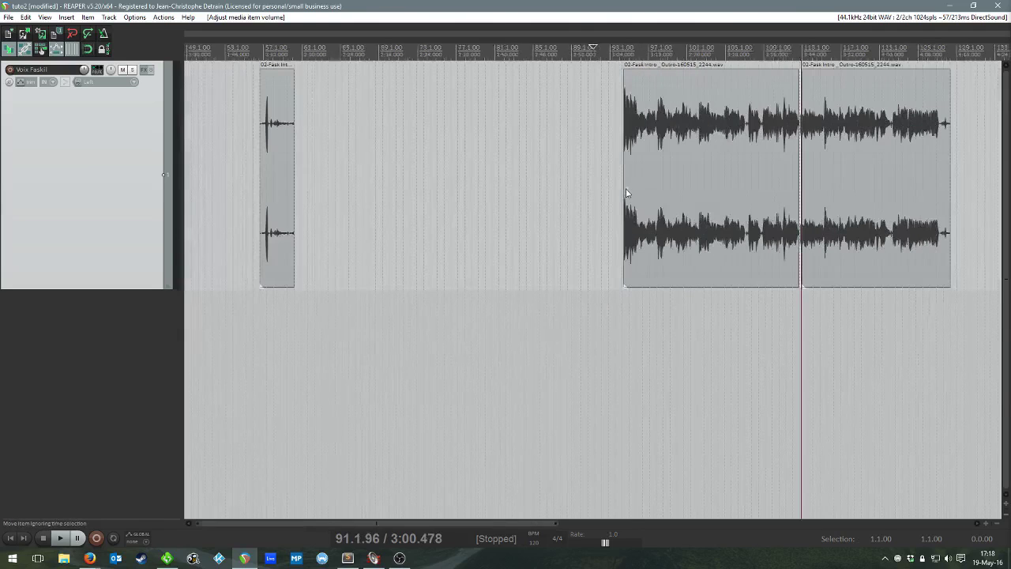
Delete the last piece and the isolated short piece just before it
left_click(835, 161)
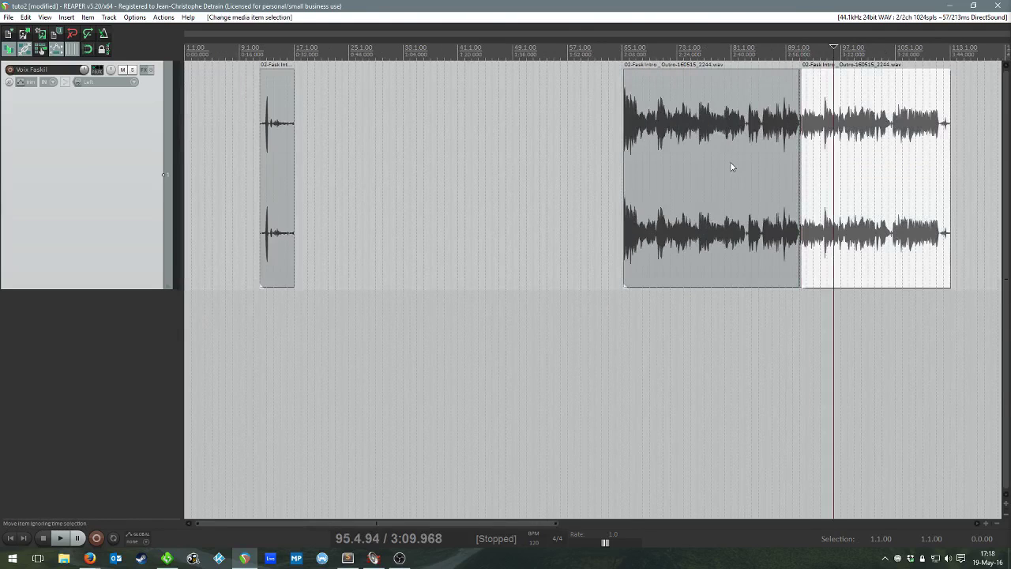
key("Delete")
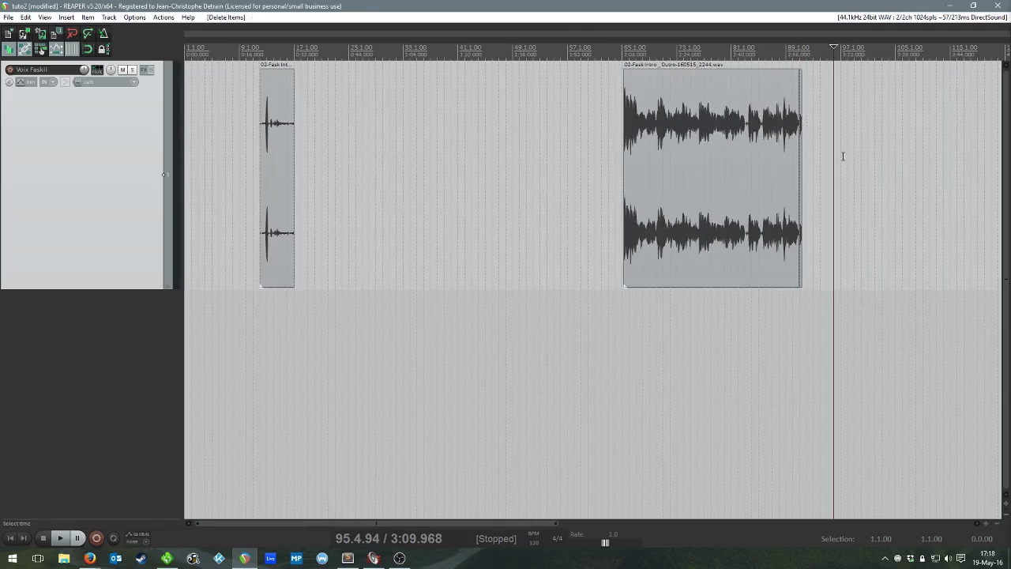
left_click(801, 147)
scroll(815, 191, "up", 6)
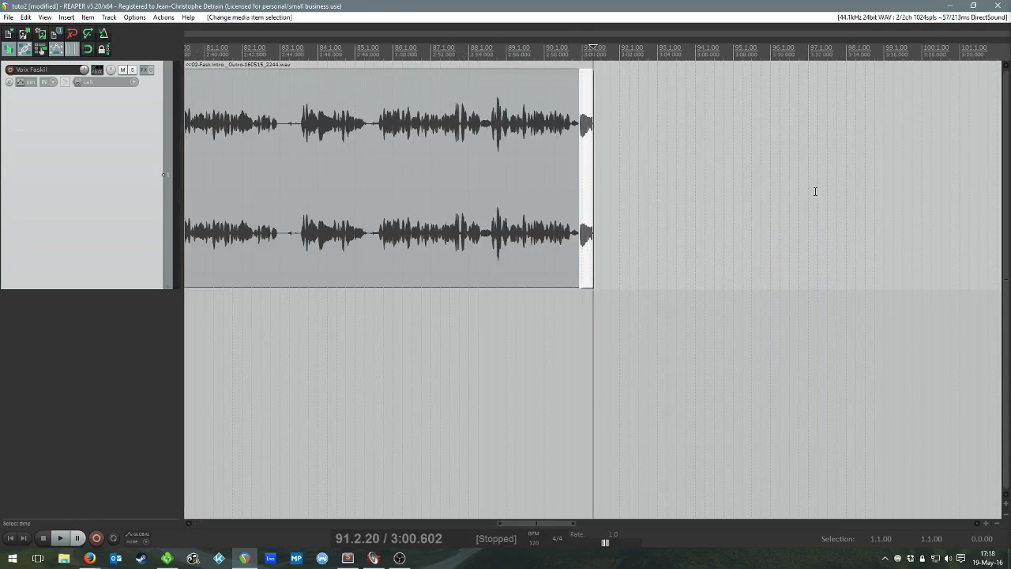
key("Delete")
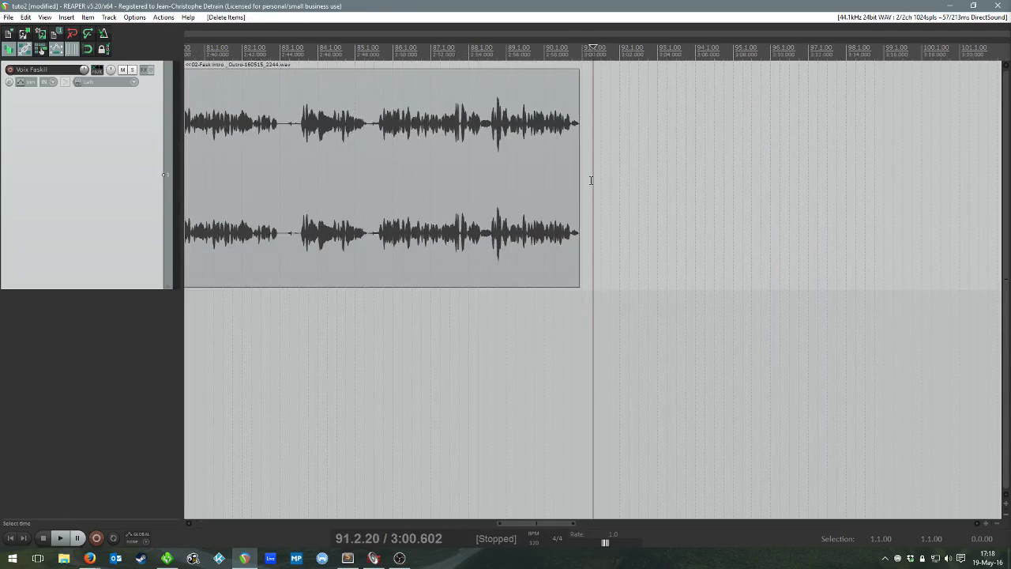
Extend the remaining long piece's end to about bar 97
left_click_drag(579, 181, 834, 194)
scroll(786, 201, "down", 3)
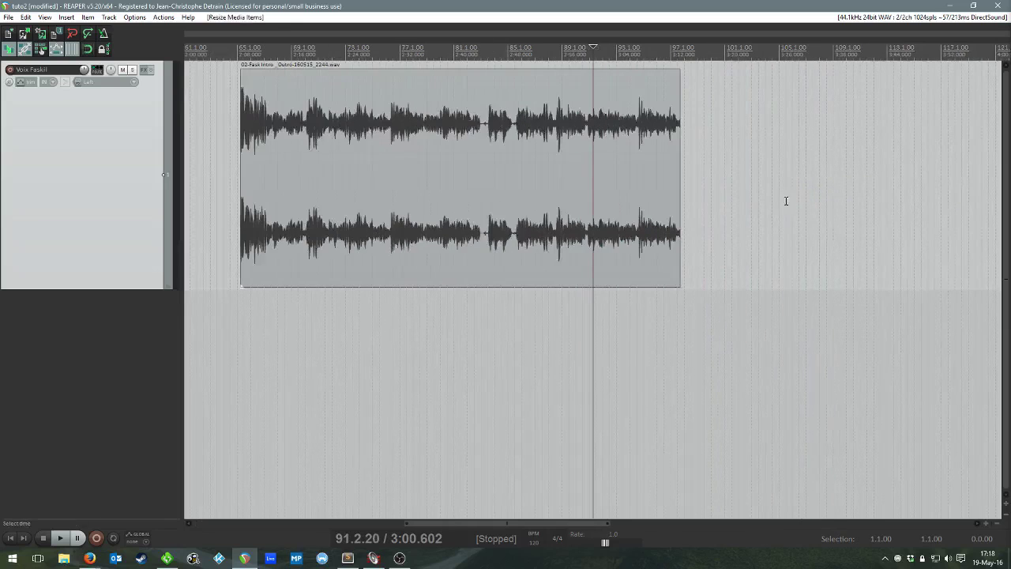
Delete the short piece near the project start and move the long piece earlier to start at 23.3.90
scroll(786, 201, "down", 2)
left_click(289, 185)
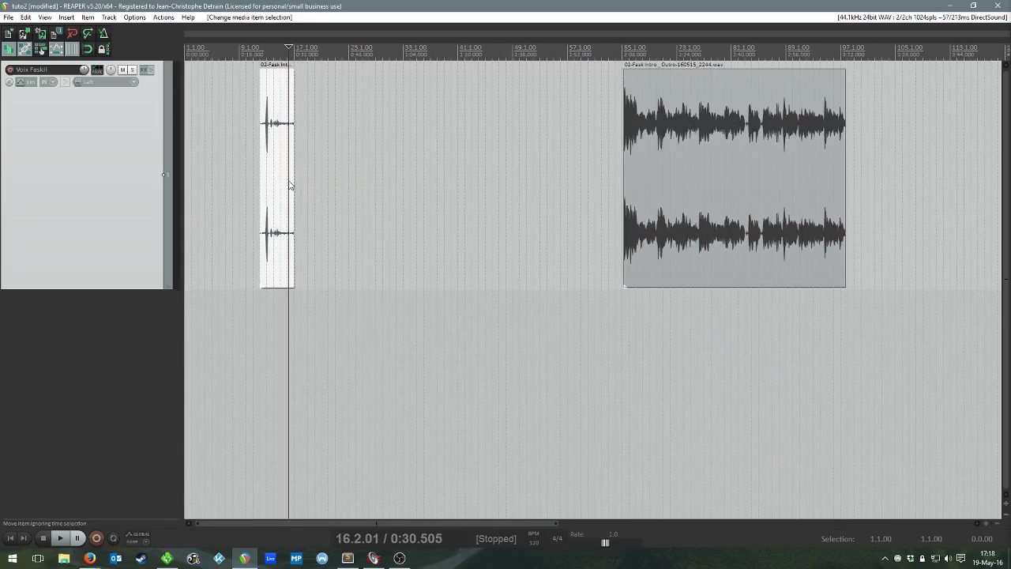
key("Delete")
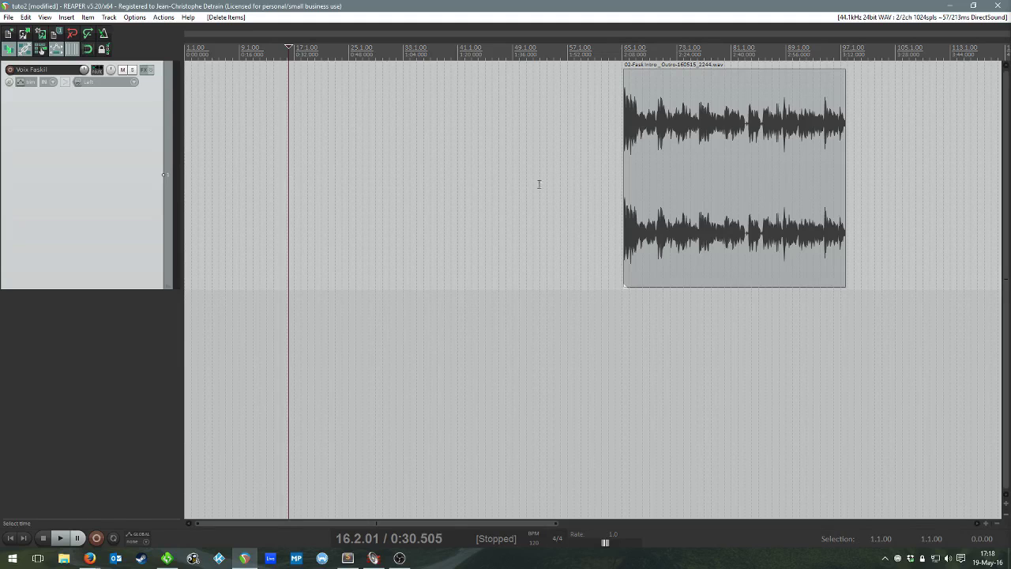
left_click_drag(702, 187, 417, 190)
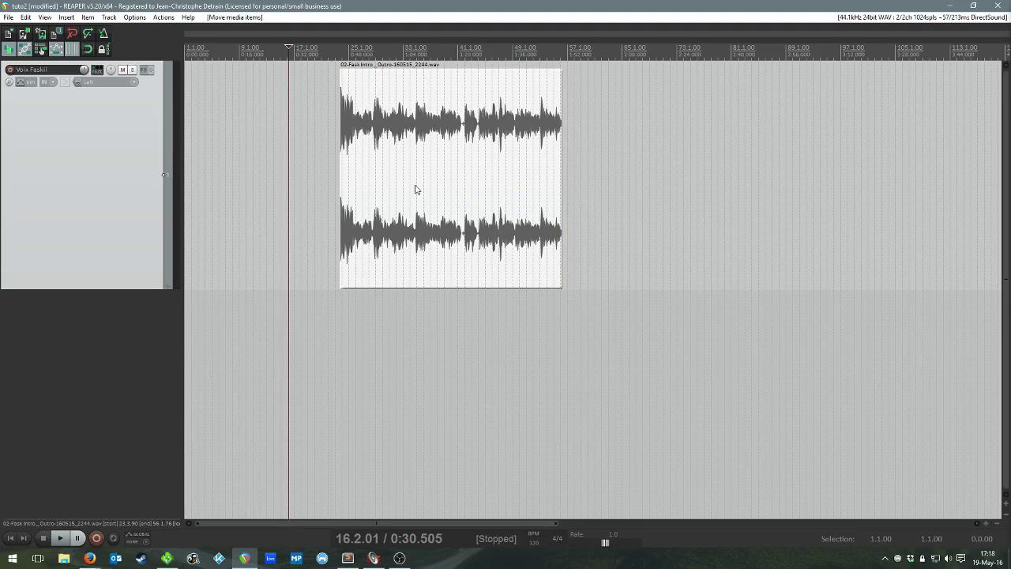
Activate the track's volume and pan envelopes, turn both off again and close the envelope list
left_click(21, 84)
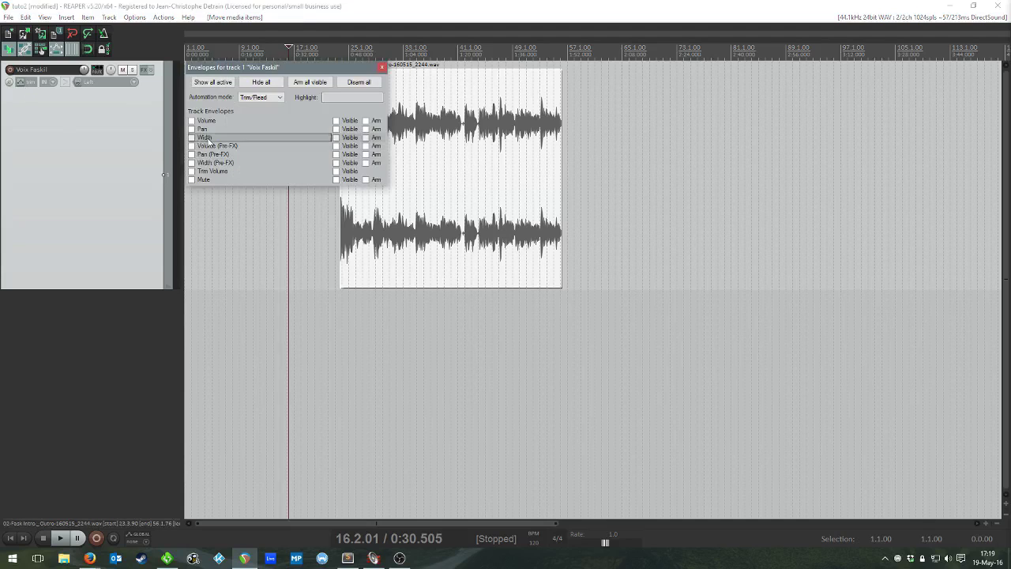
left_click(191, 120)
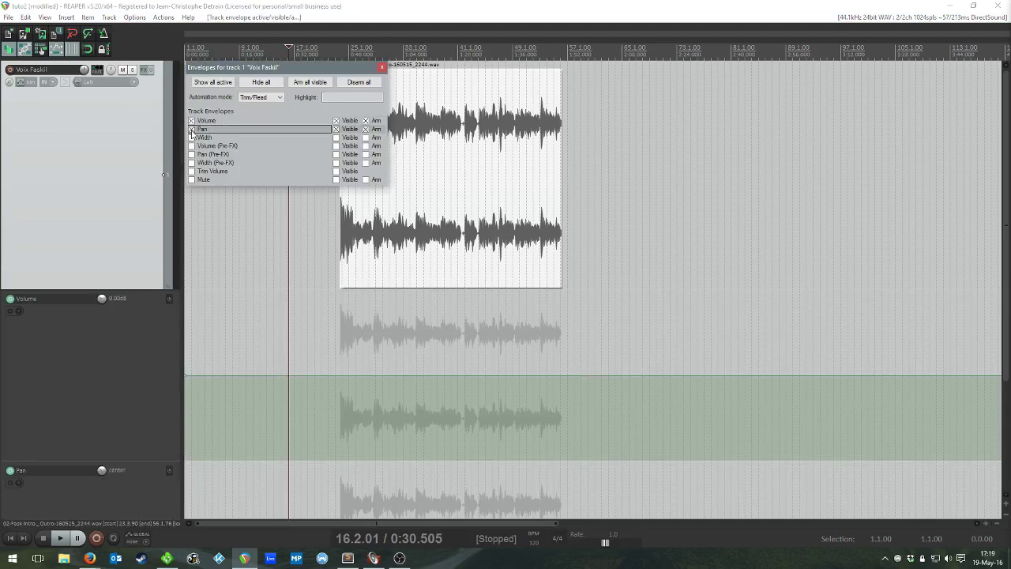
left_click(191, 129)
left_click(191, 120)
left_click(381, 67)
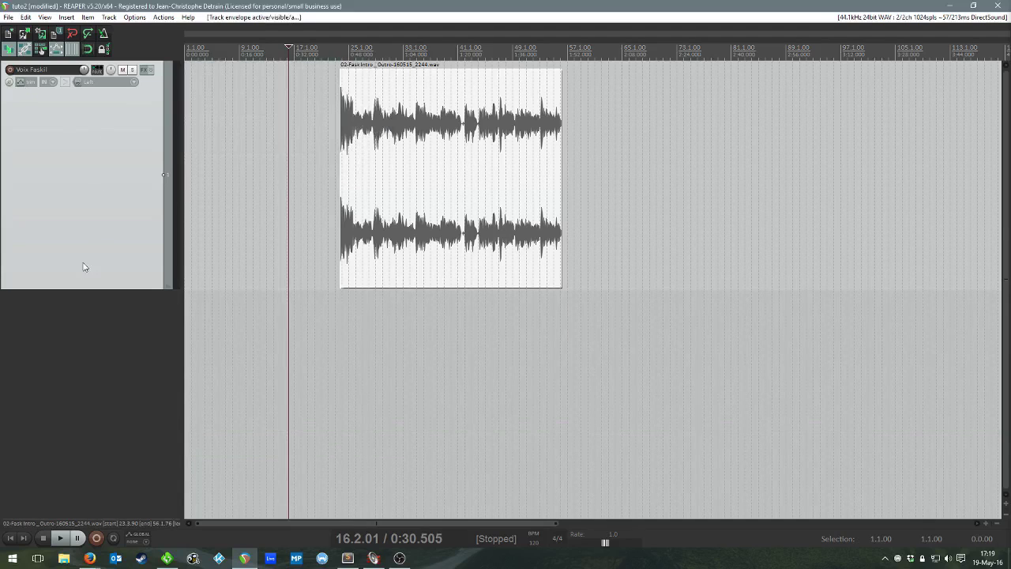
Reduce the track's height and show its volume envelope
left_click_drag(79, 288, 90, 187)
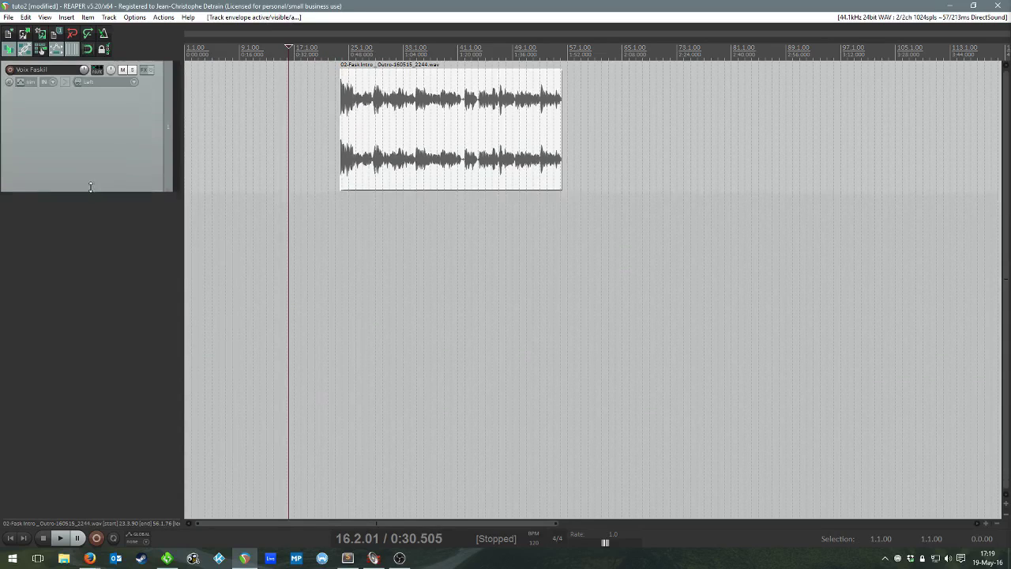
left_click(81, 163)
key("v")
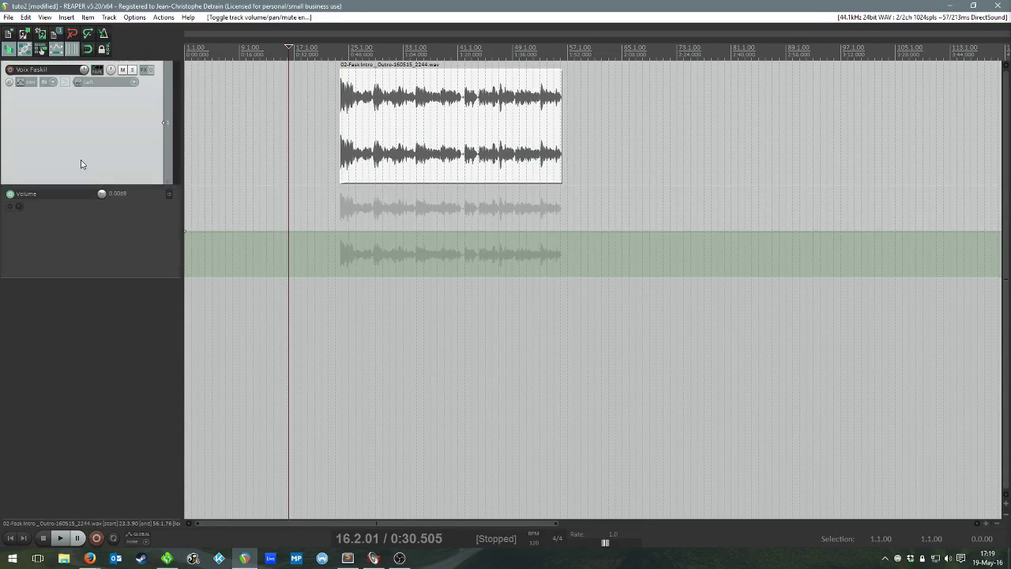
Show the track's pan envelope as well and lower the whole volume envelope to -inf dB
key("p")
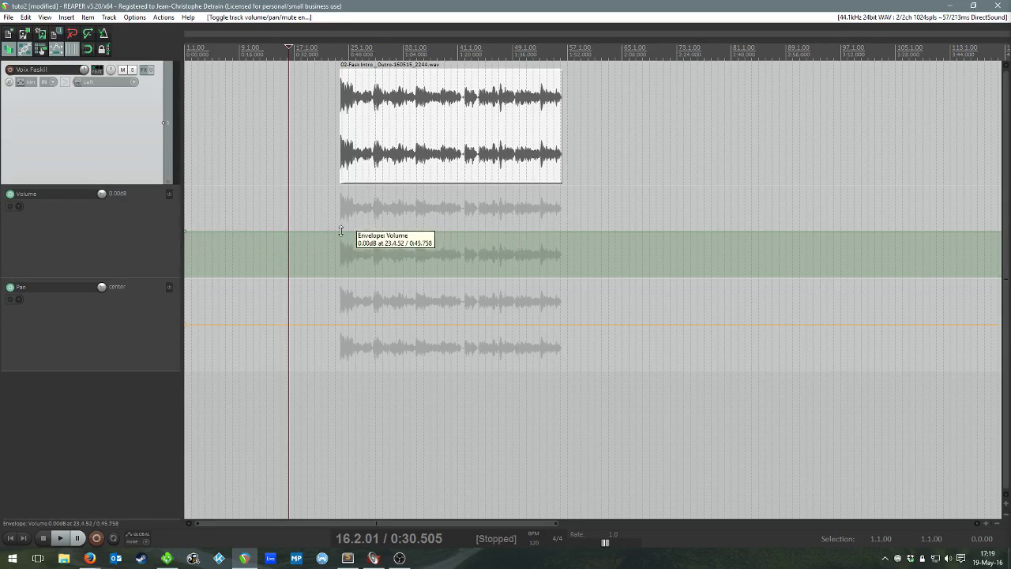
left_click_drag(346, 232, 335, 316)
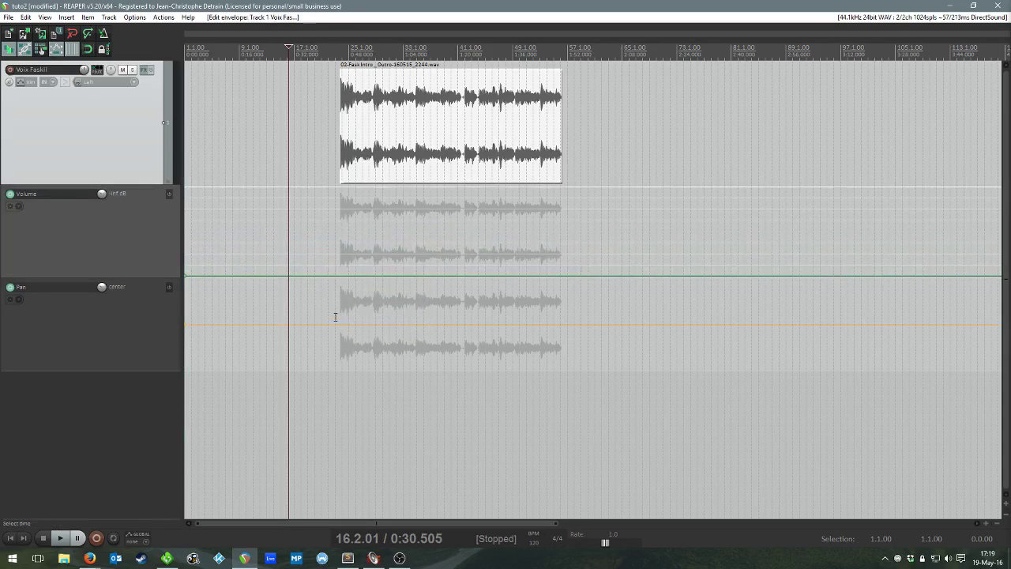
Add volume points at the recording's start, inside it and at its end, and set the middle one to 0 dB near bar 34
left_click(340, 276, "shift")
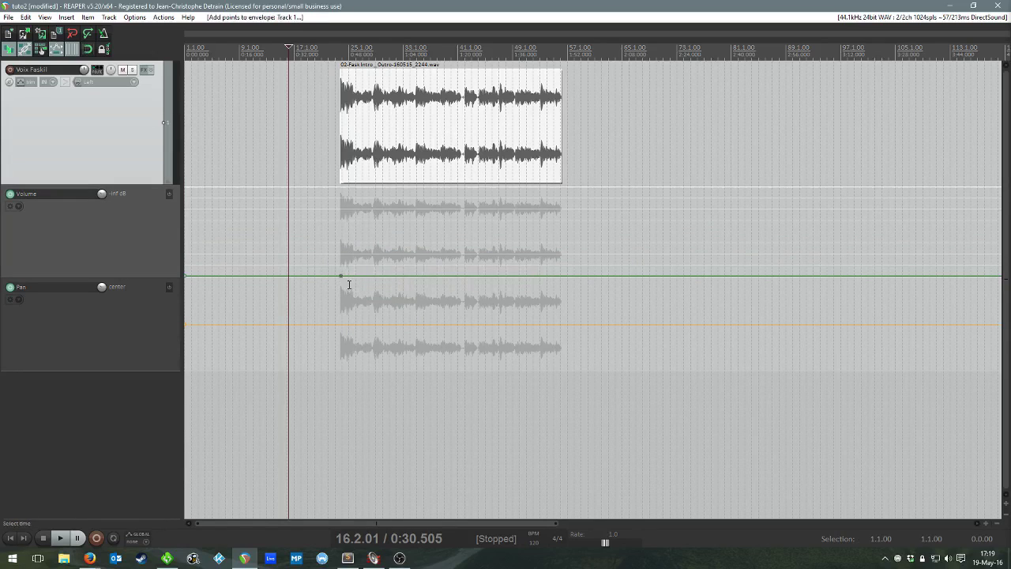
left_click(396, 276, "shift")
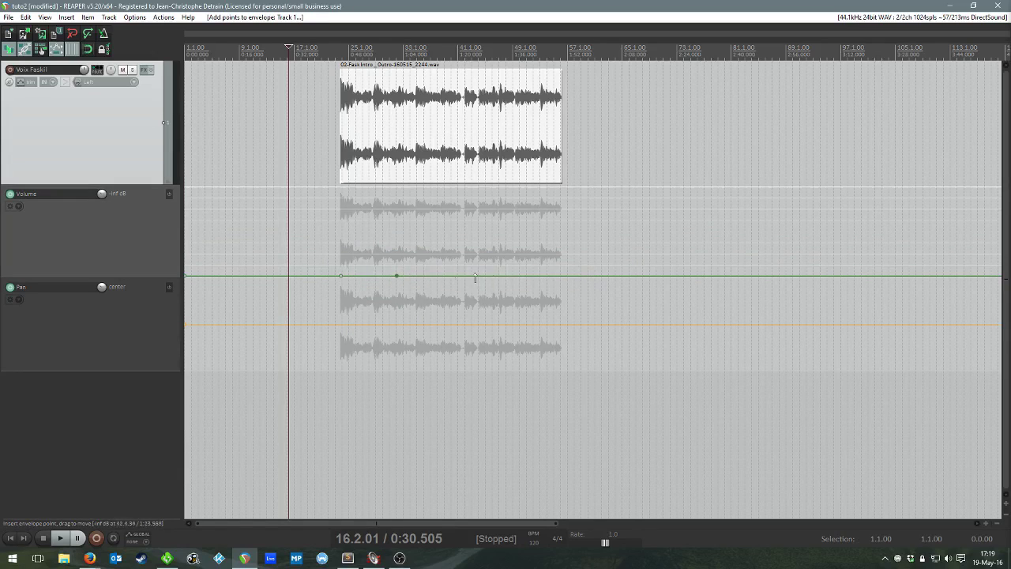
left_click(561, 275, "shift")
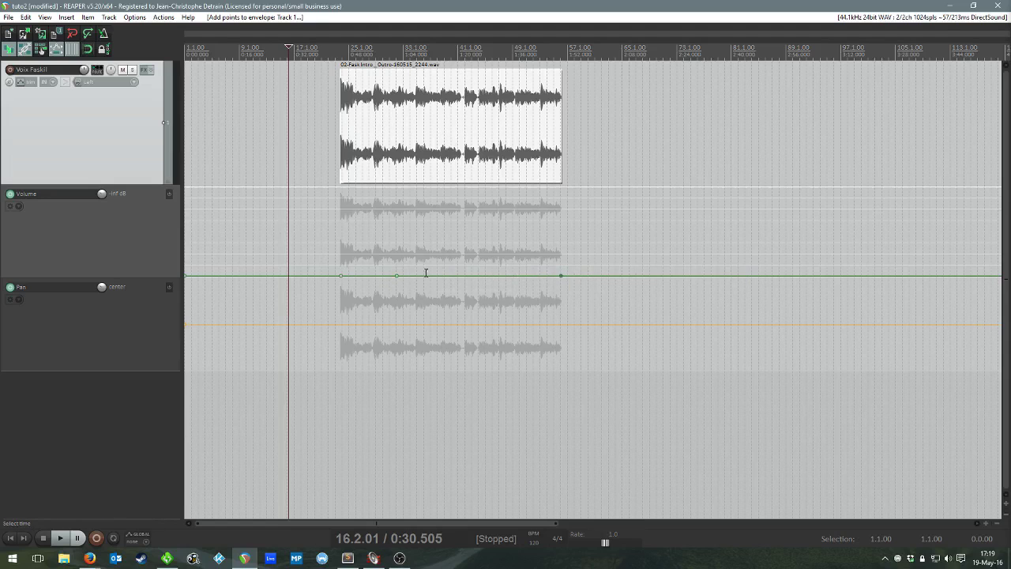
left_click_drag(396, 276, 410, 168)
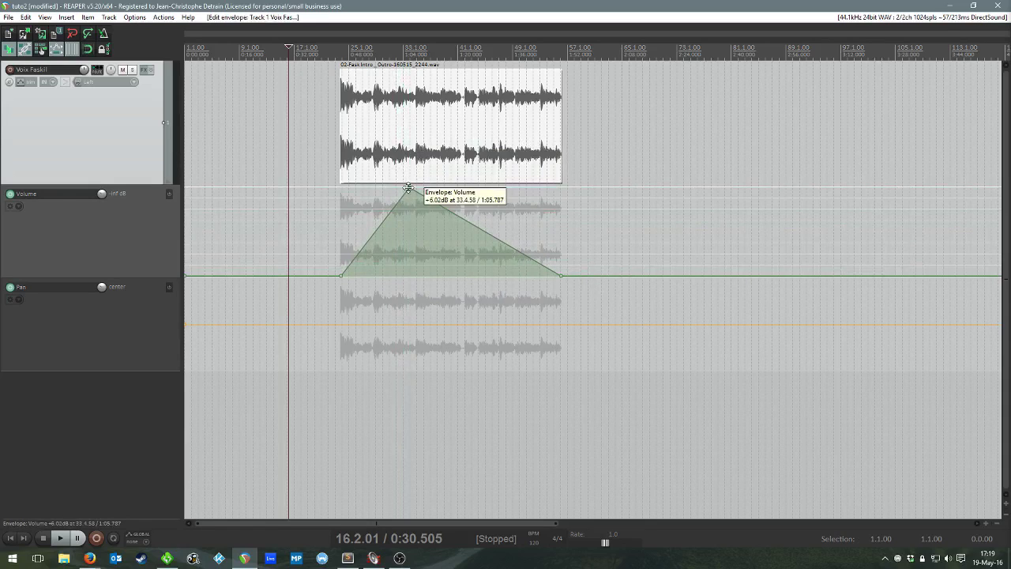
double_click(408, 187)
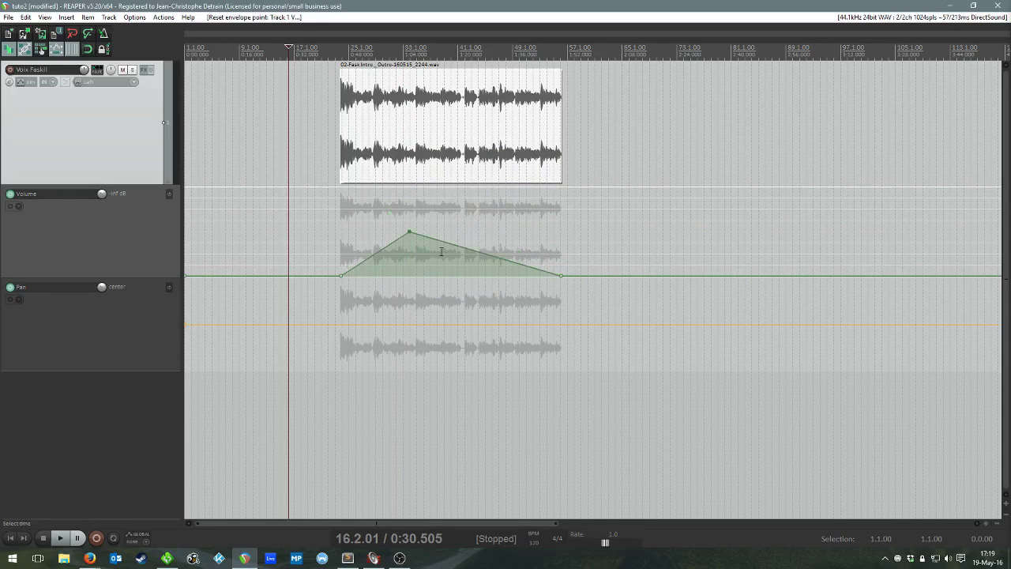
Shorten the volume ramp so it peaks at 0 dB near 25.3.60 and falls to -inf dB at about 28.1.16
mouse_move(411, 230)
left_click(324, 288)
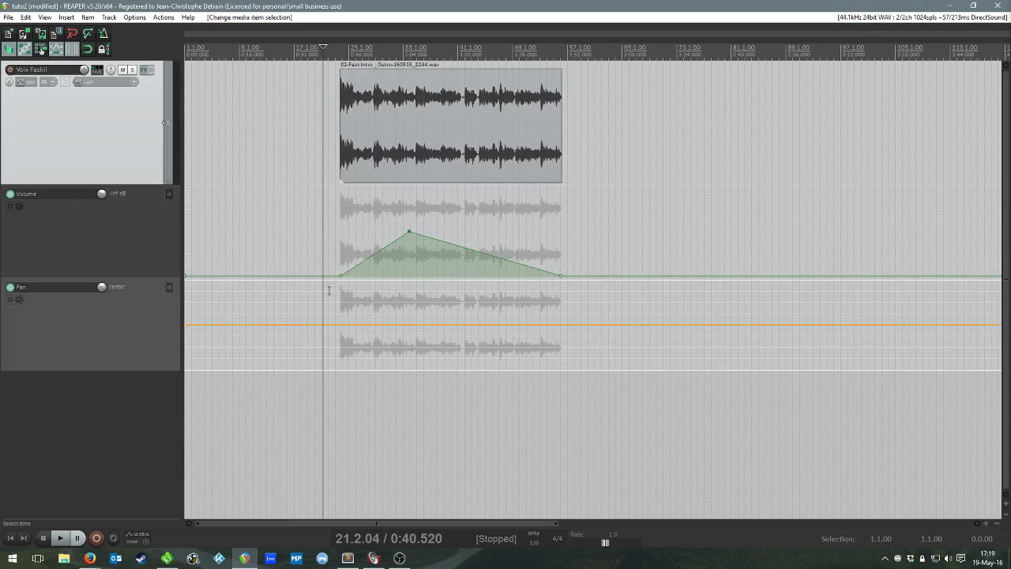
left_click(356, 264)
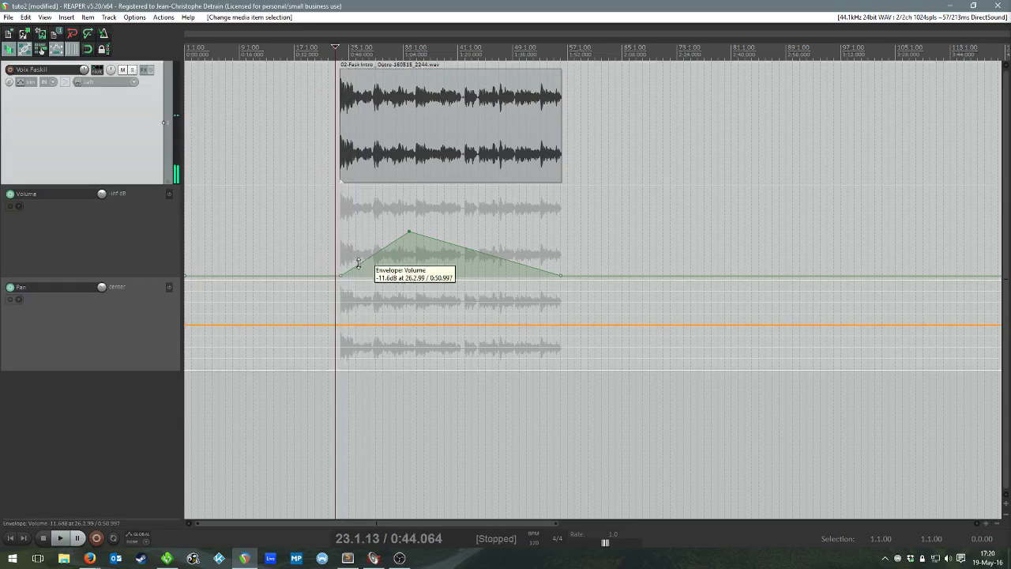
left_click_drag(356, 264, 368, 320)
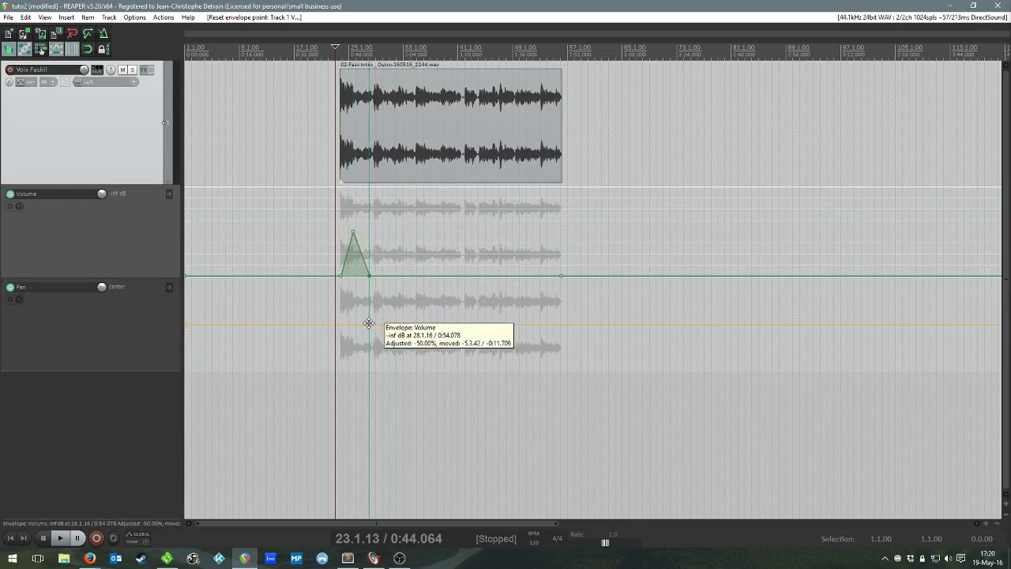
Play the recording from just before its start through the volume ramp to hear the fade in and out
left_click(359, 294)
key("space")
key("space")
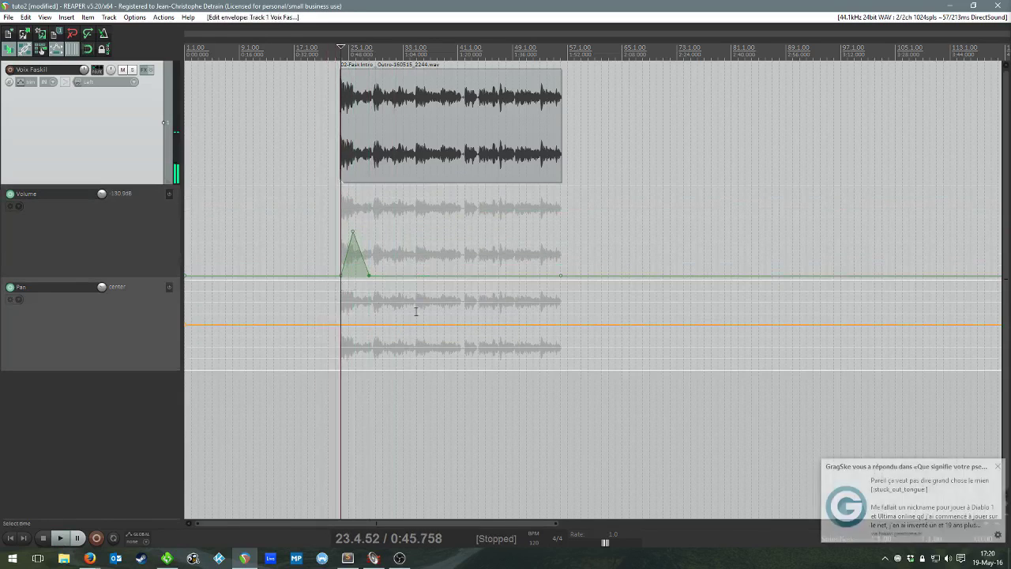
scroll(566, 315, "up", 5)
left_click(575, 294)
key("space")
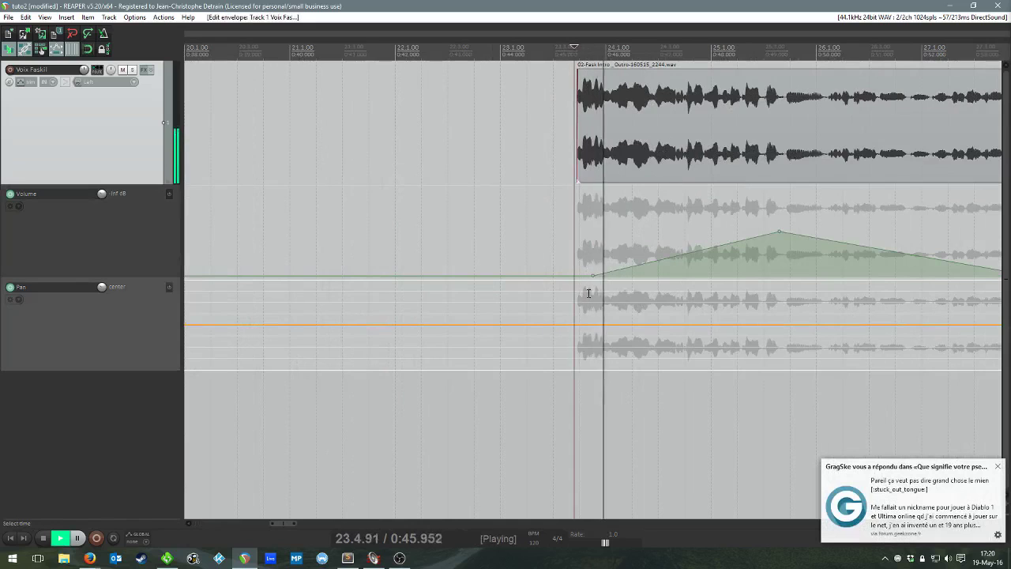
scroll(588, 293, "down", 1)
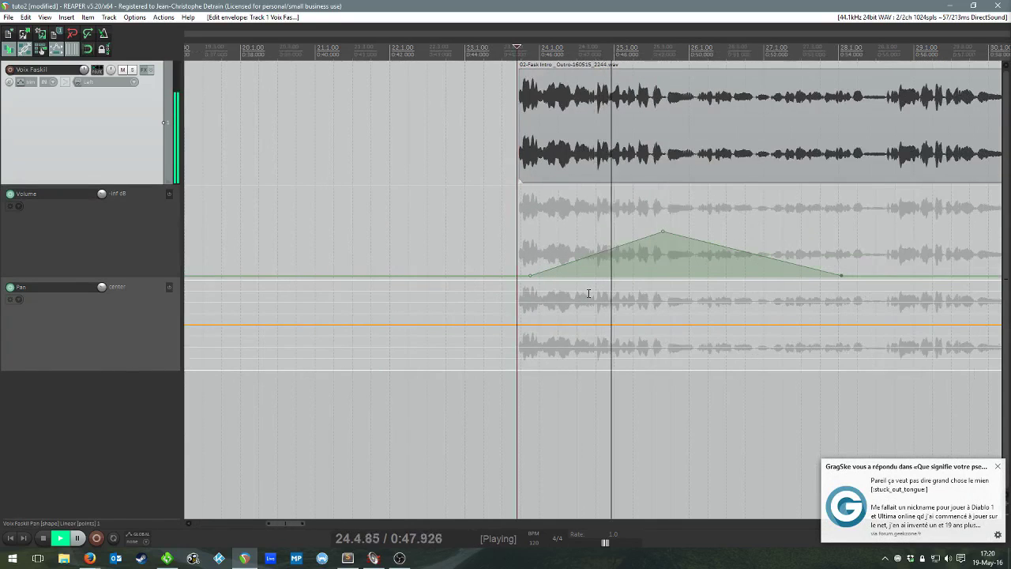
scroll(589, 293, "down", 1)
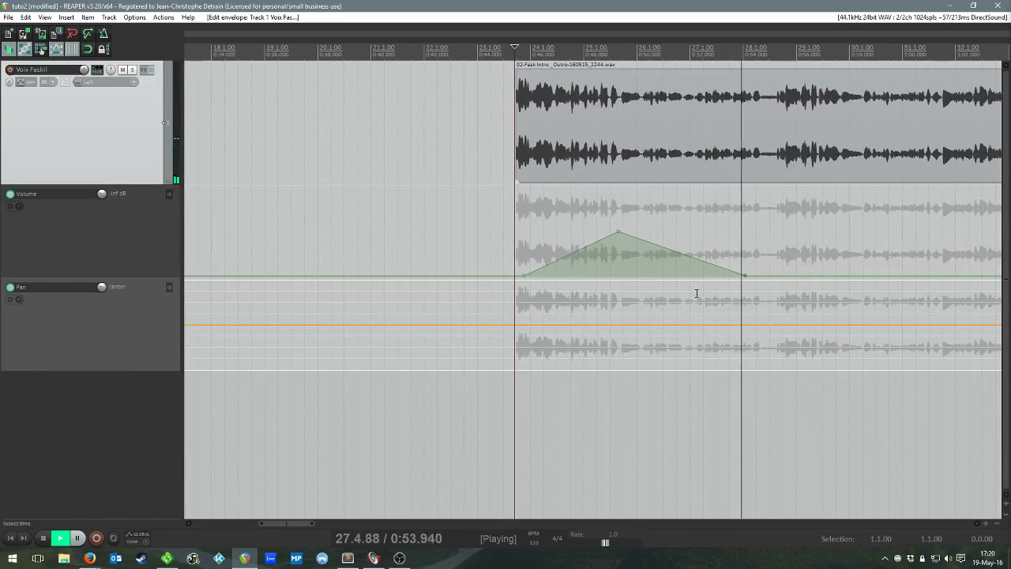
key("space")
scroll(652, 300, "down", 3)
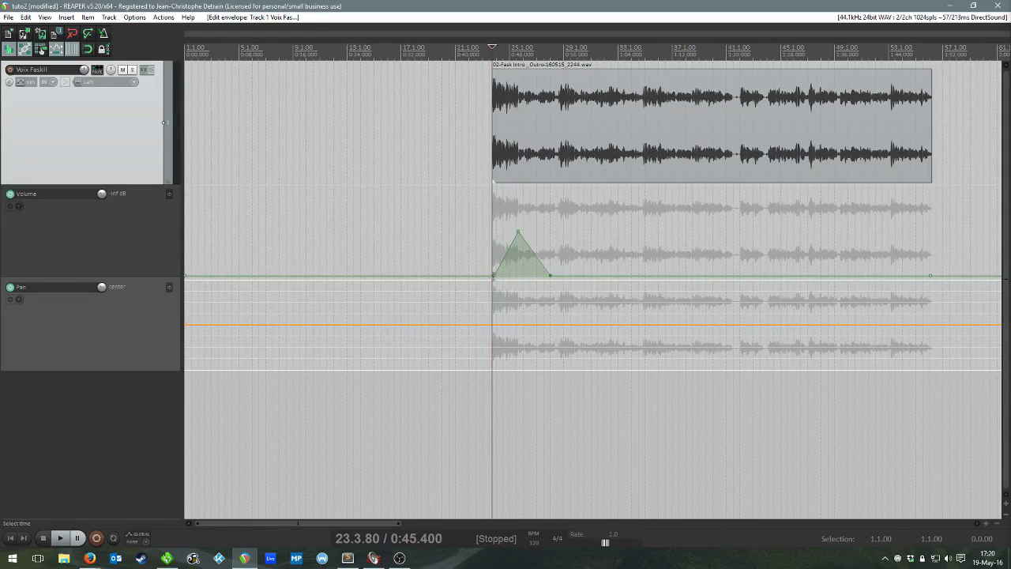
Delete the volume points at 28.1.16 and at the ramp's peak, and undo both deletions
key("alt")
key("alt")
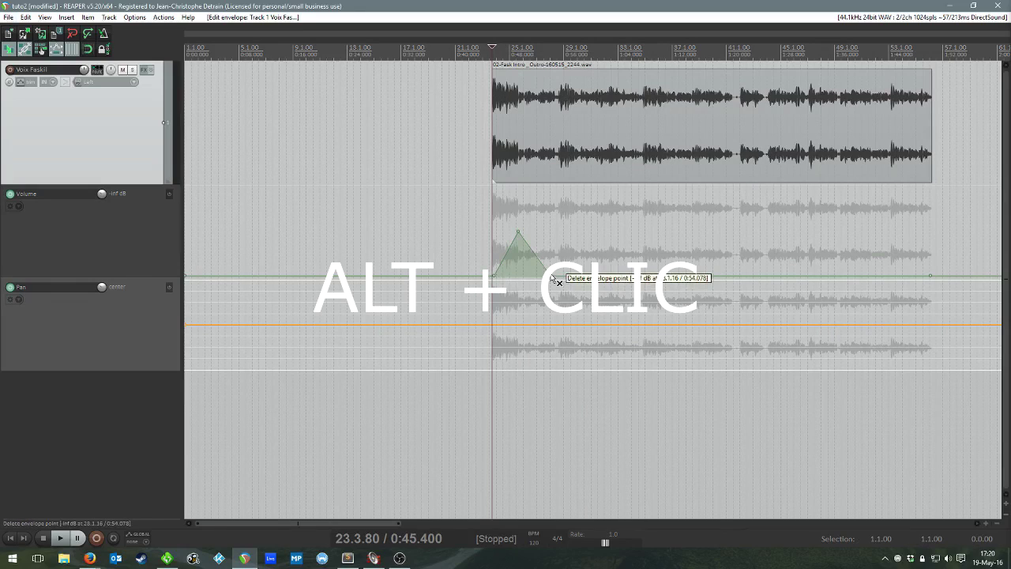
left_click(554, 277, "alt")
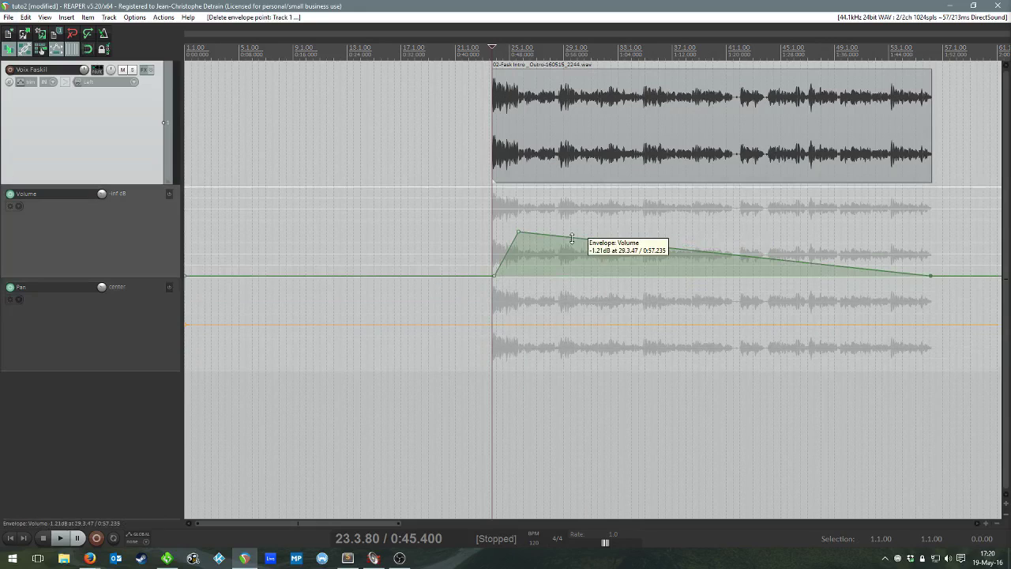
left_click(518, 232, "alt")
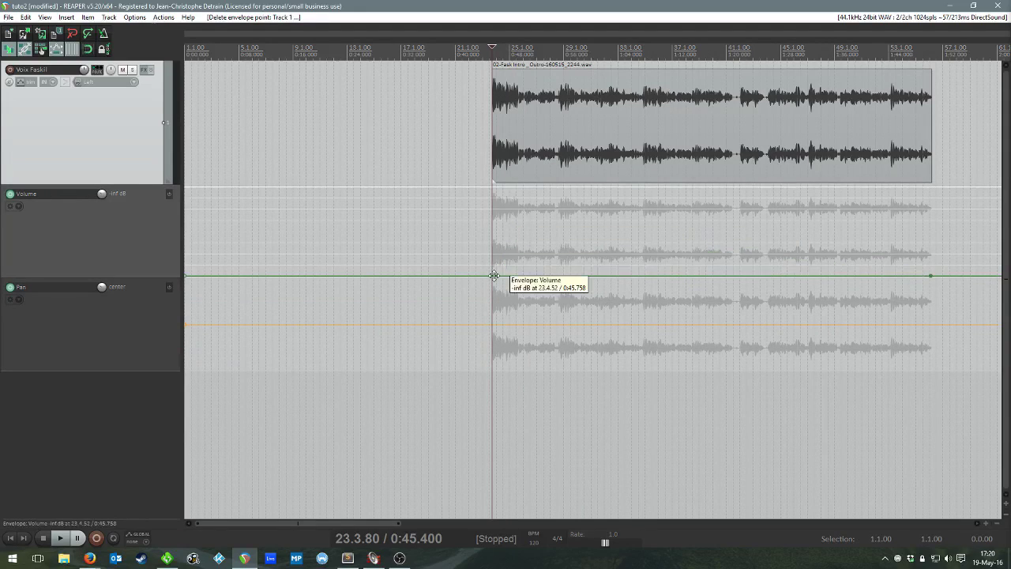
key("ctrl+z")
key("ctrl+z")
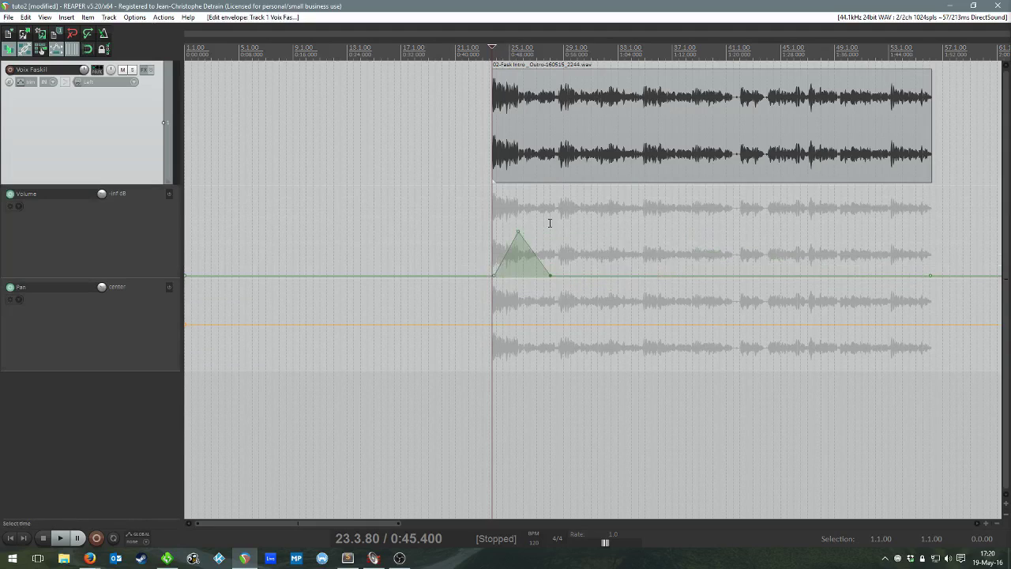
Select the three points of the volume ramp together and move them as a group, keeping the peak near 25.3.60
left_click_drag(563, 218, 459, 304)
left_click_drag(562, 219, 477, 291)
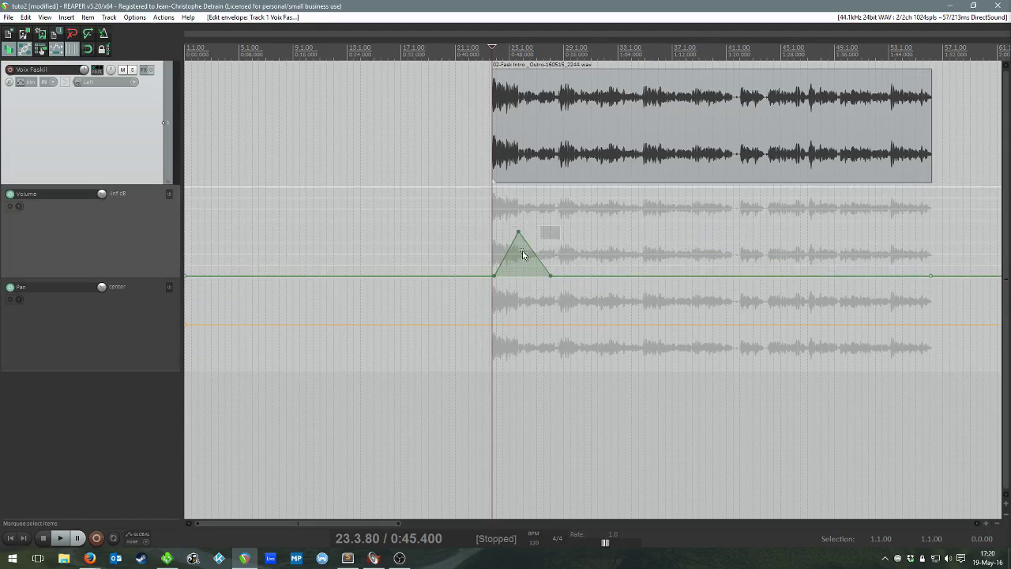
left_click_drag(560, 225, 448, 321)
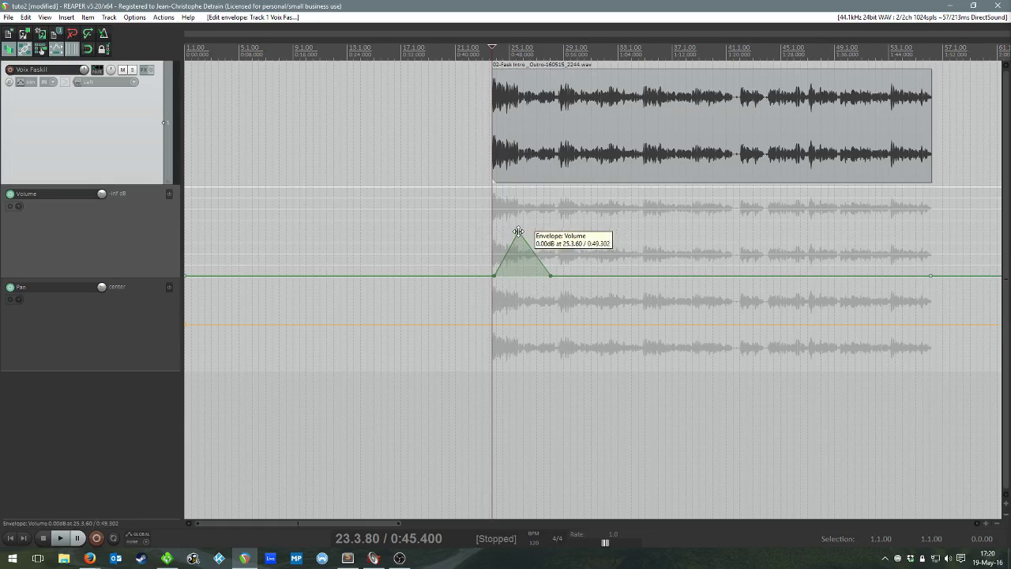
mouse_move(517, 231)
left_mouse_down()
mouse_move(653, 233)
mouse_move(488, 237)
mouse_move(517, 241)
left_mouse_up()
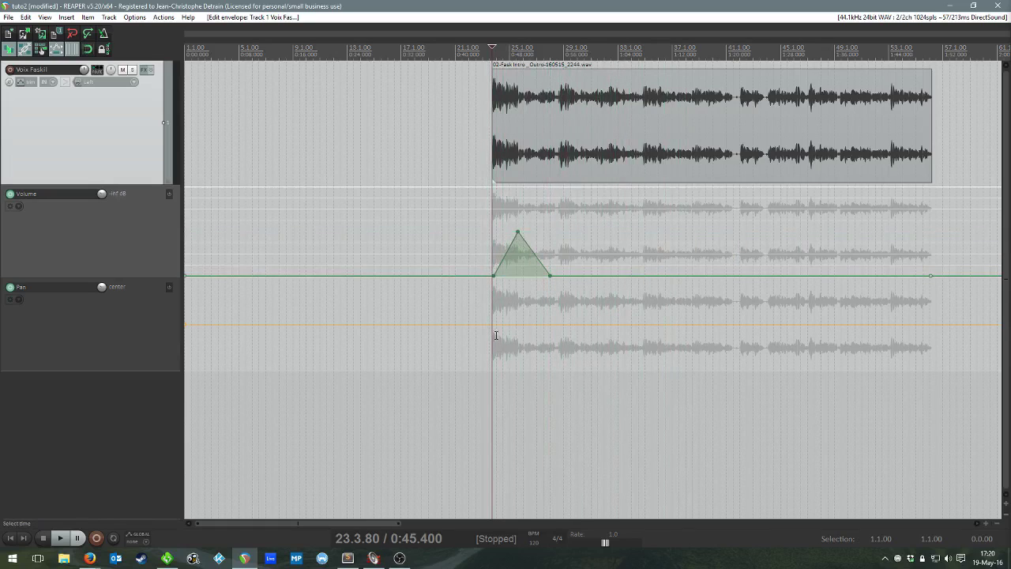
Add four pan points swinging from center between both extremes, and move them together to start at about bar 31
left_click(493, 325)
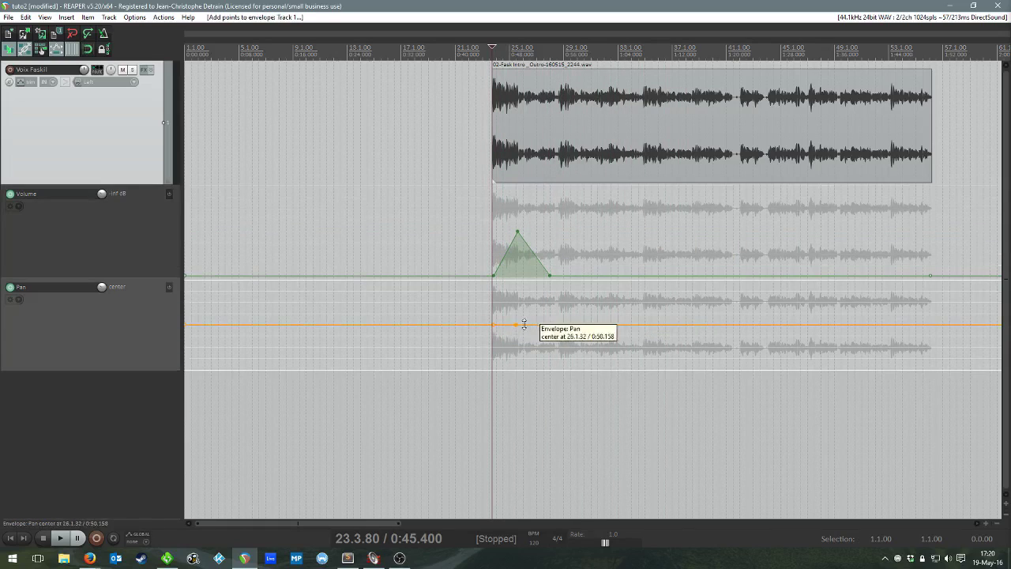
left_click_drag(515, 324, 474, 371)
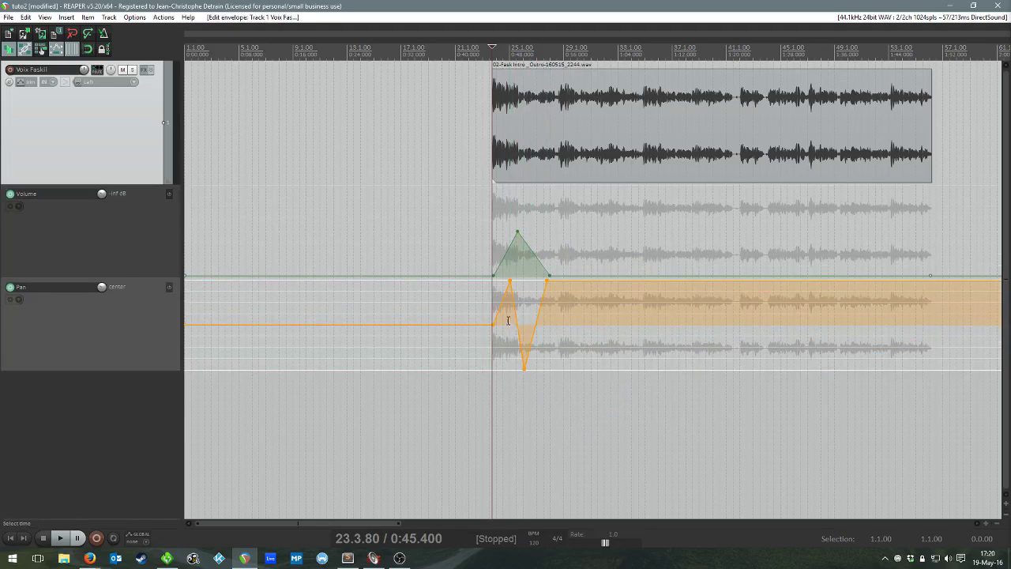
left_click_drag(493, 323, 602, 324)
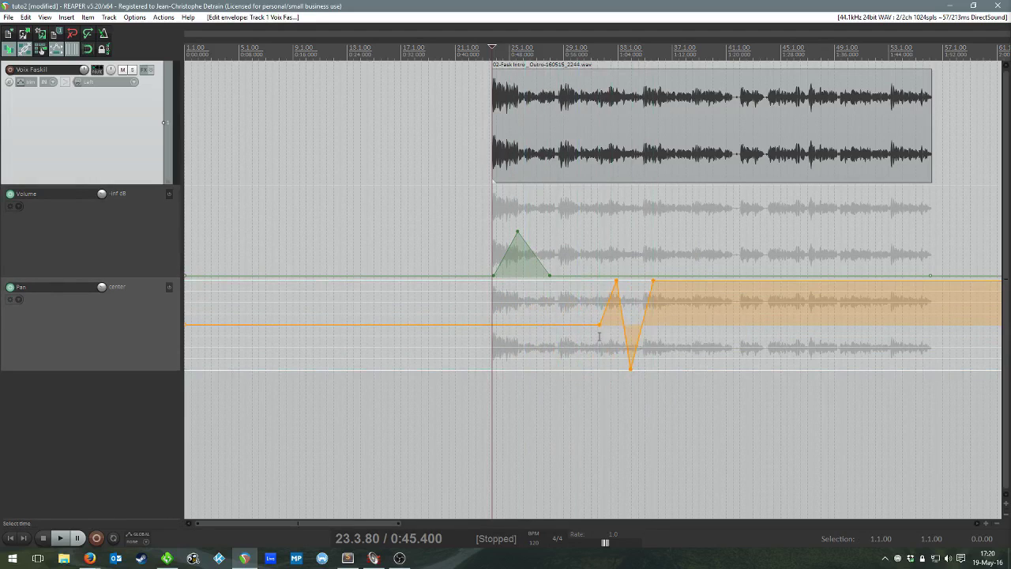
Place the cursor at 31.3.25 and play briefly from the start of the pan swing
left_click(598, 335)
key("space")
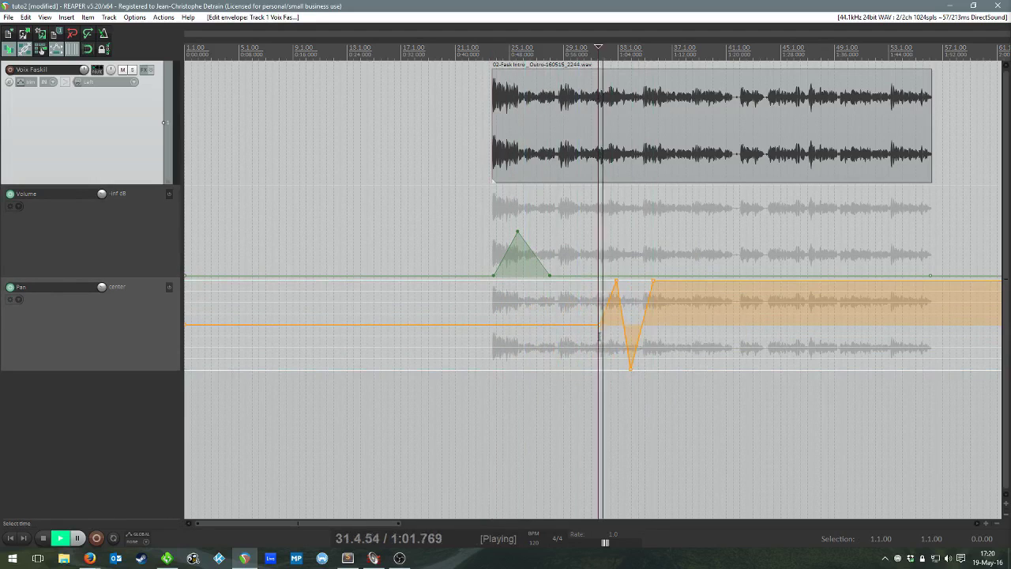
key("space")
Delete the volume points after the peak and at the recording's end, and play back the pan swing
left_click(551, 274, "alt")
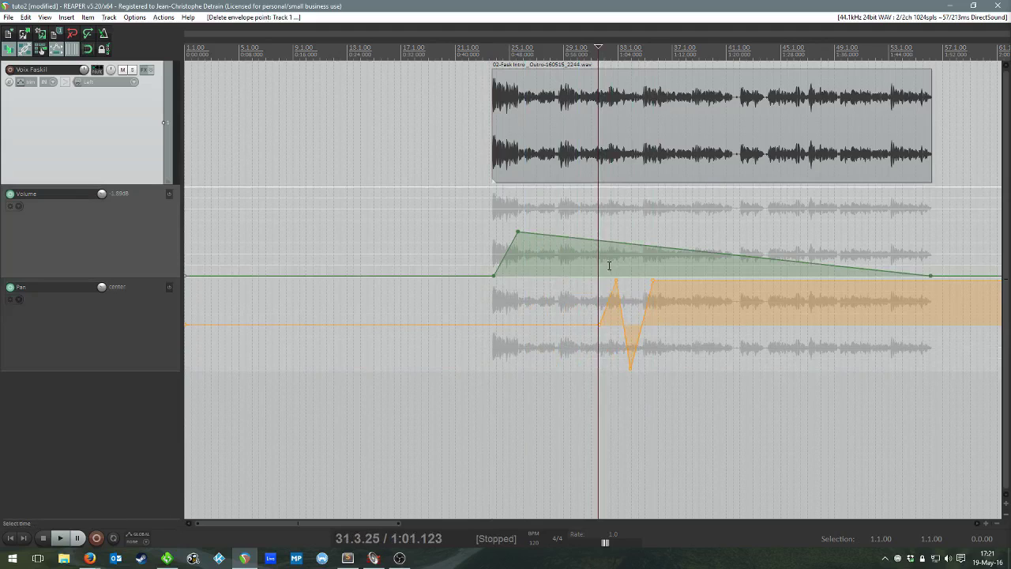
left_click(929, 277, "alt")
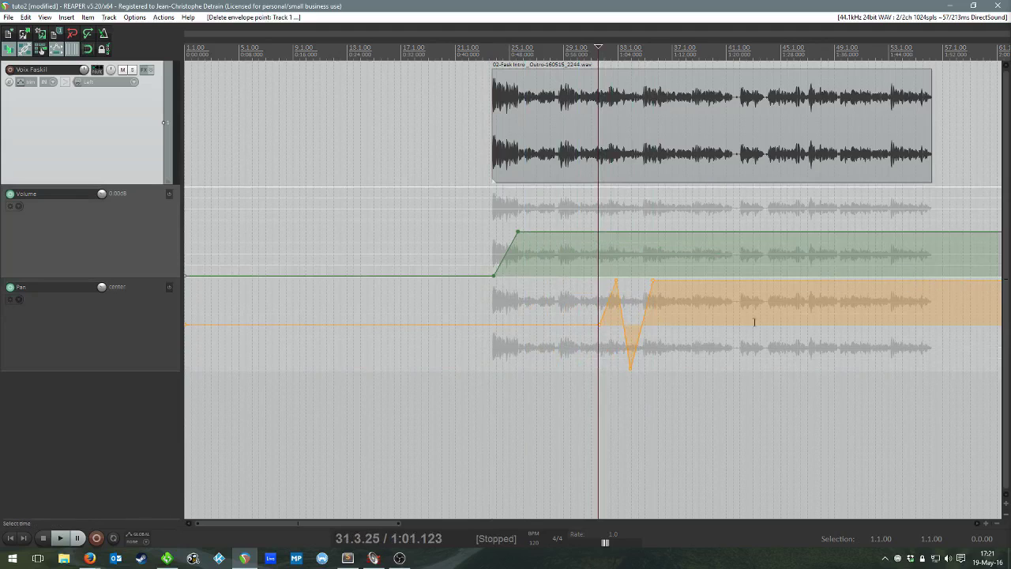
key("space")
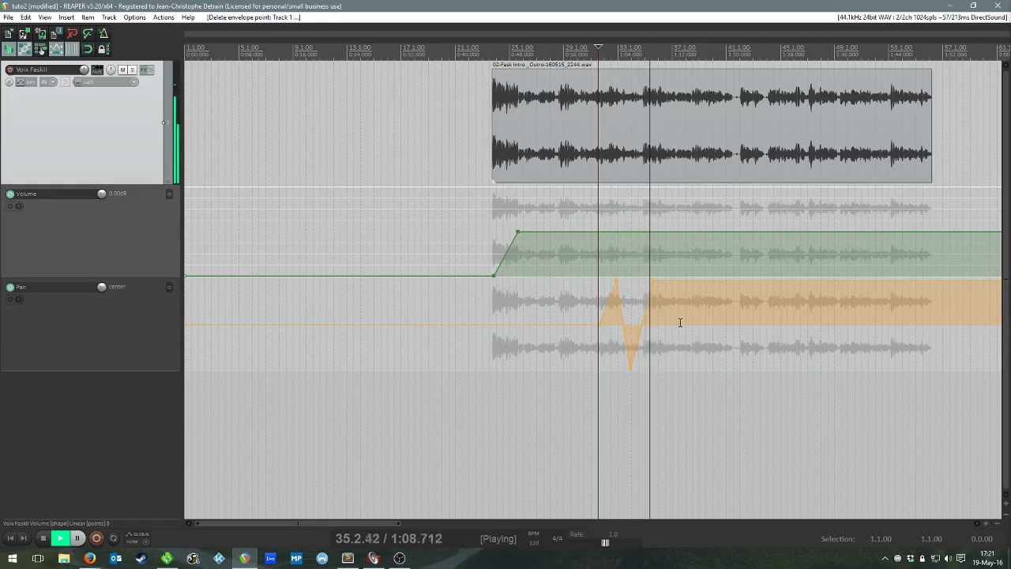
key("space")
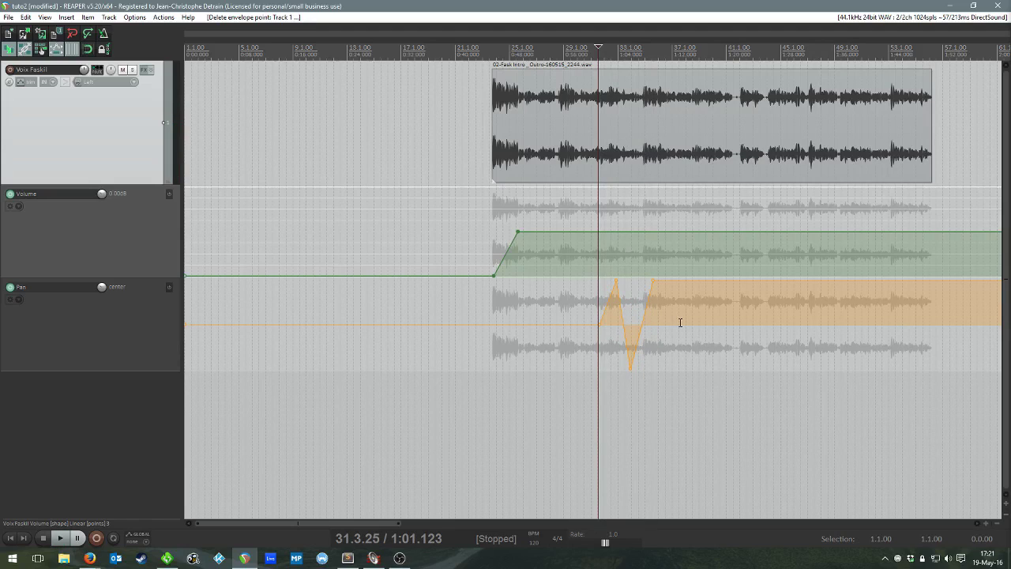